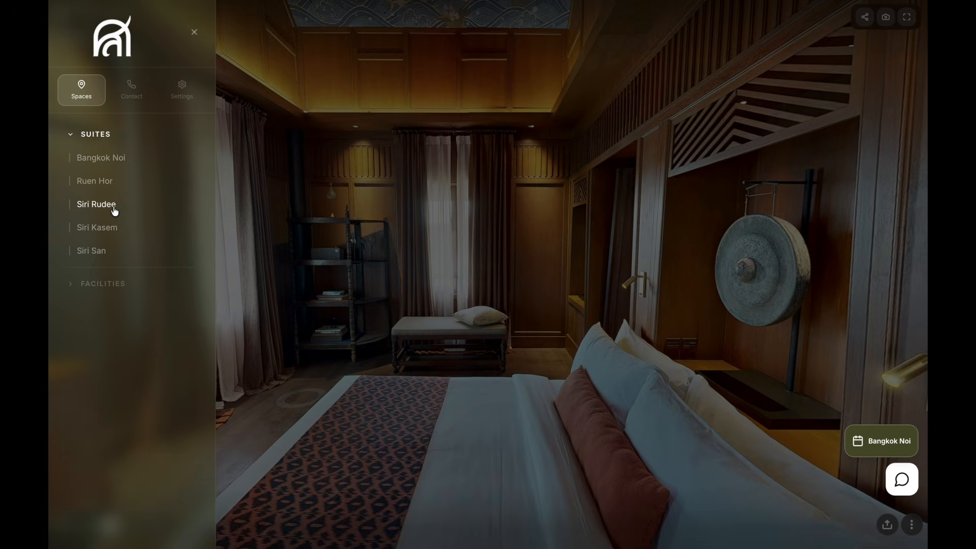
- Open the Siri Rudee suite in the virtual tour and view its bedroom
{"action": "left_click", "coordinate": [113, 208]}
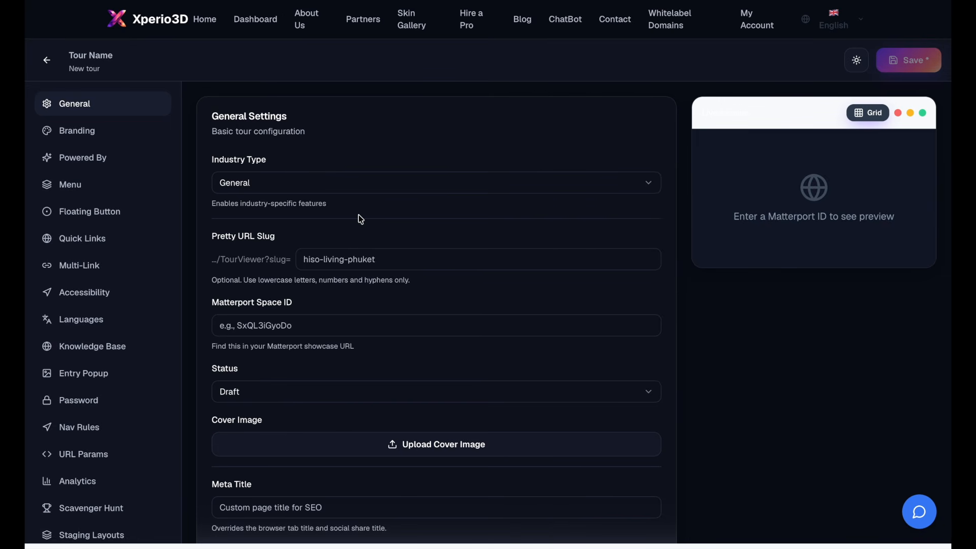
{"action": "scroll", "coordinate": [358, 215], "scroll_direction": "down", "scroll_amount": 2}
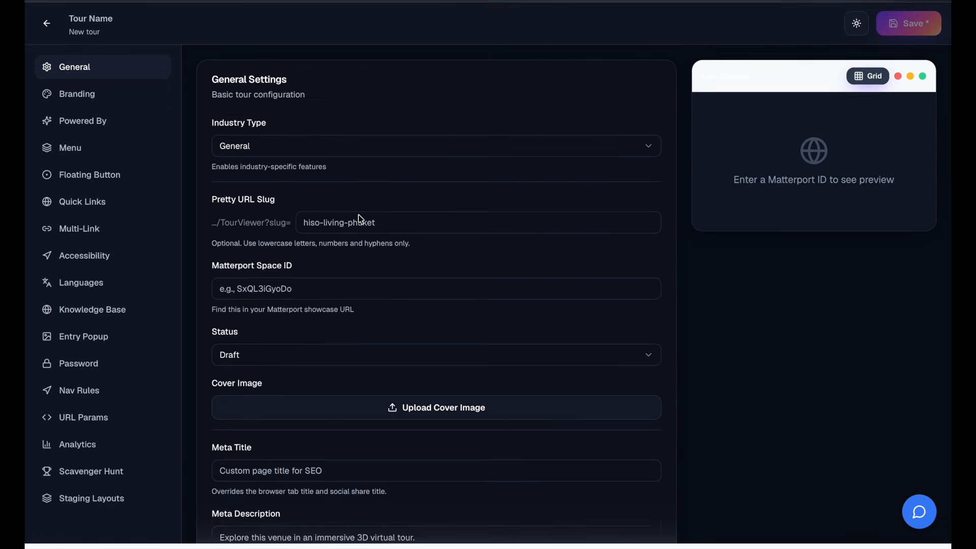
- Review the new tour's general settings, from the URL slug and Matterport Space ID to the available loading modes
{"action": "scroll", "coordinate": [267, 138], "scroll_direction": "up", "scroll_amount": 2}
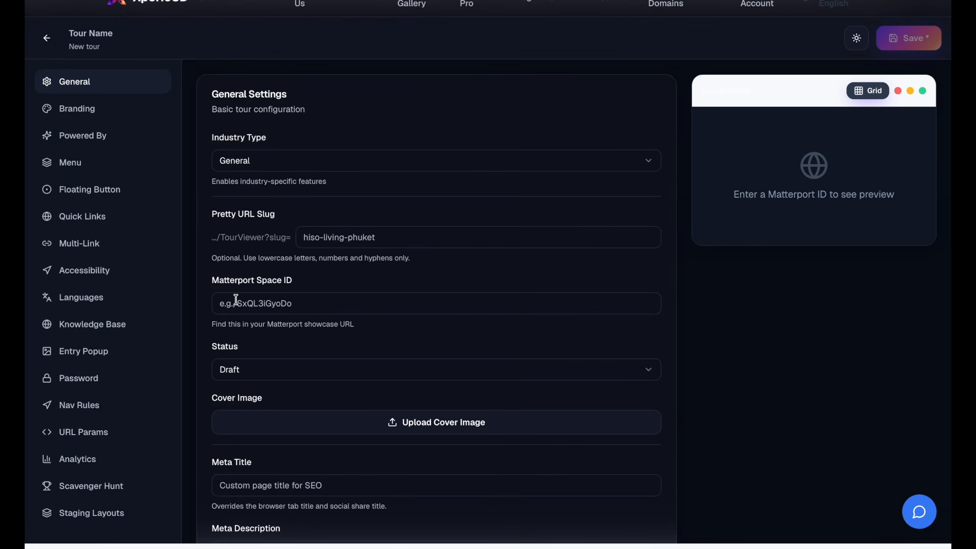
{"action": "left_click_drag", "start_coordinate": [246, 285], "coordinate": [293, 287]}
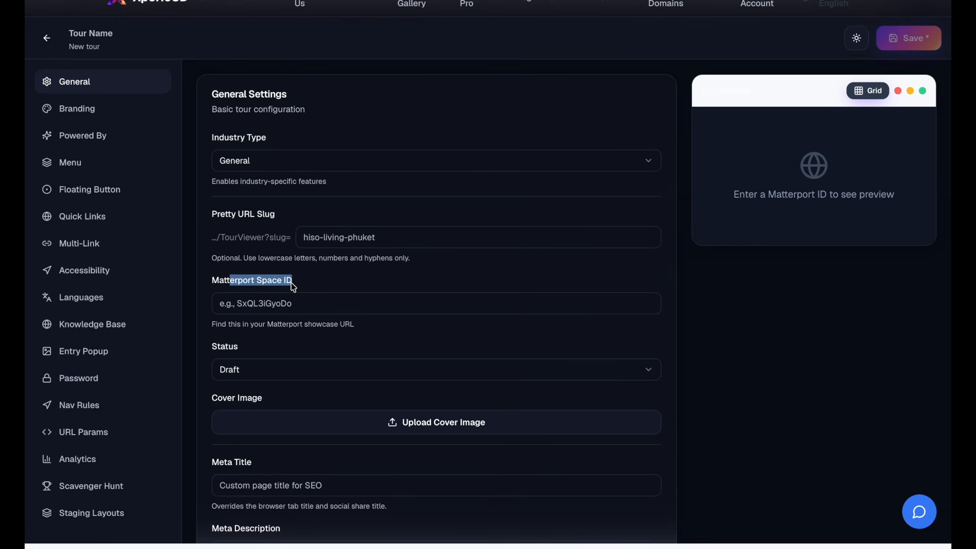
{"action": "left_click", "coordinate": [290, 328]}
{"action": "scroll", "coordinate": [290, 328], "scroll_direction": "down", "scroll_amount": 3}
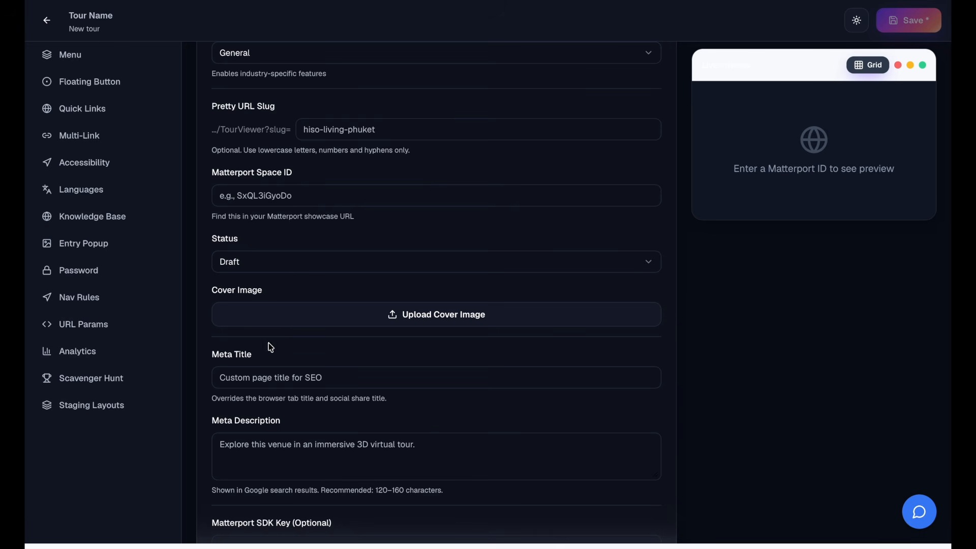
{"action": "scroll", "coordinate": [297, 421], "scroll_direction": "down", "scroll_amount": 5}
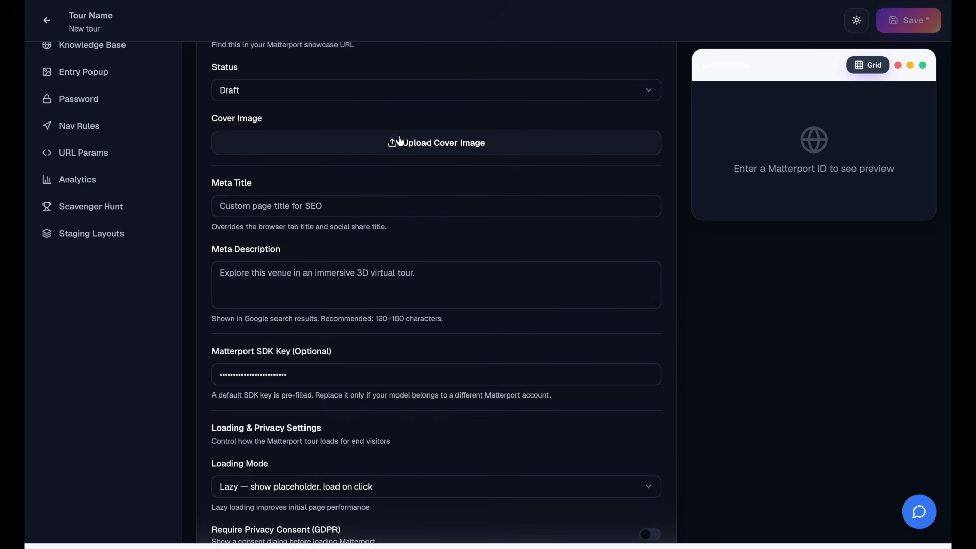
{"action": "scroll", "coordinate": [364, 334], "scroll_direction": "up", "scroll_amount": 4}
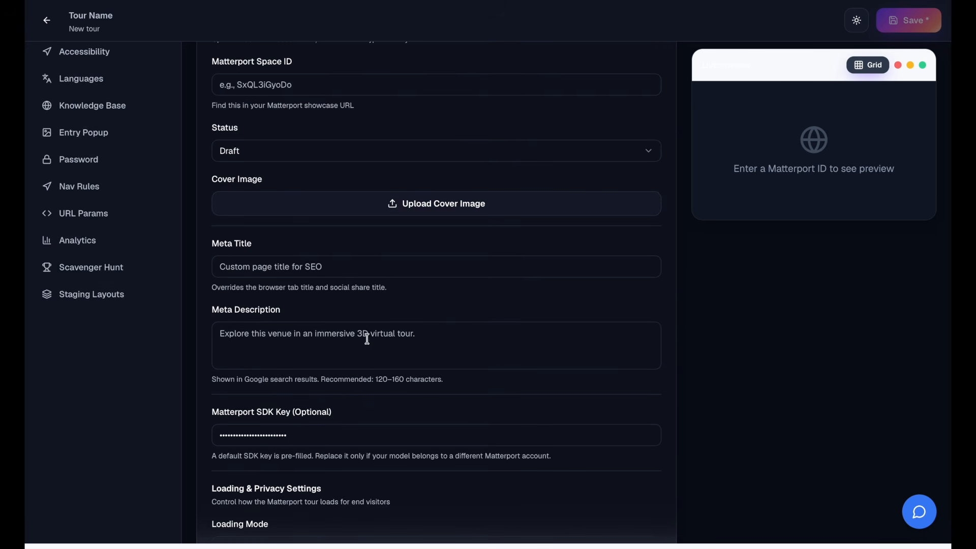
{"action": "scroll", "coordinate": [411, 432], "scroll_direction": "down", "scroll_amount": 10}
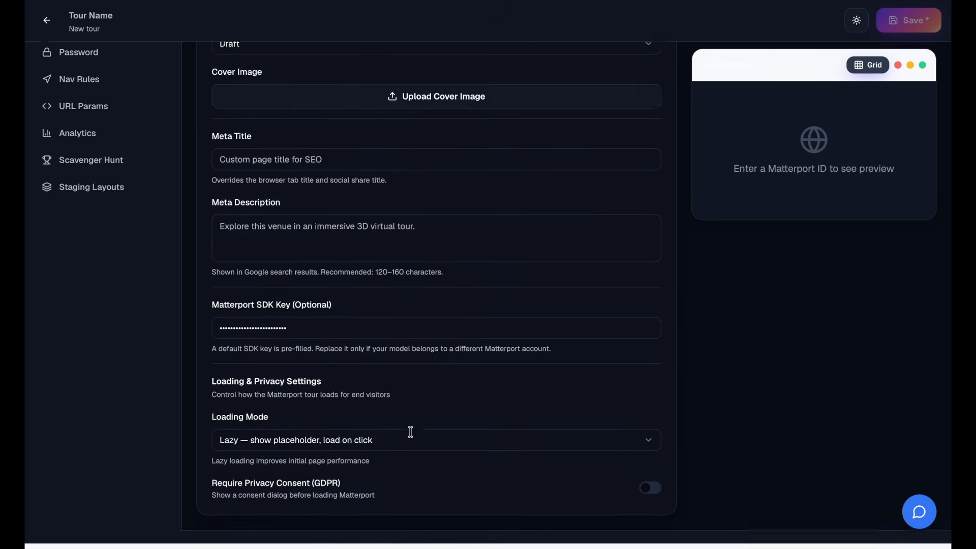
{"action": "left_click", "coordinate": [299, 285]}
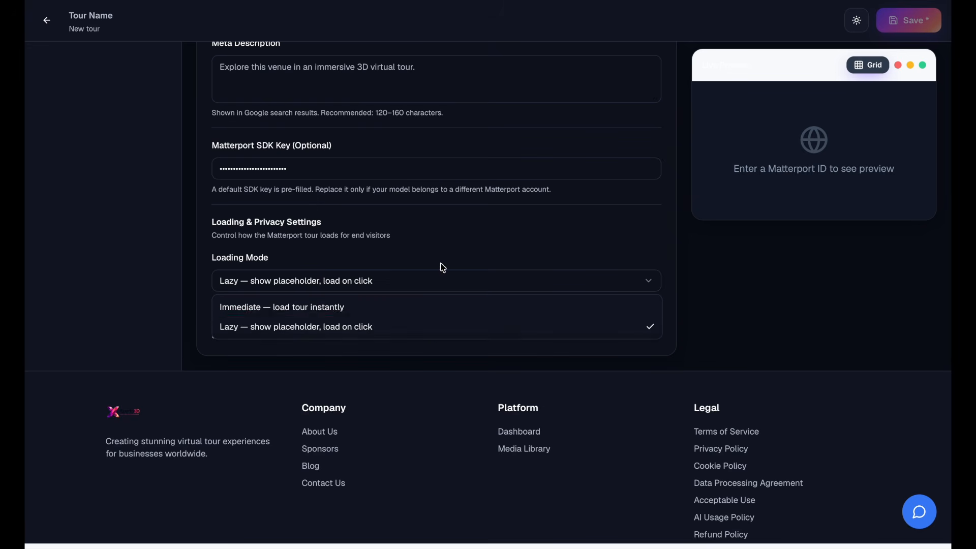
{"action": "left_click", "coordinate": [460, 272]}
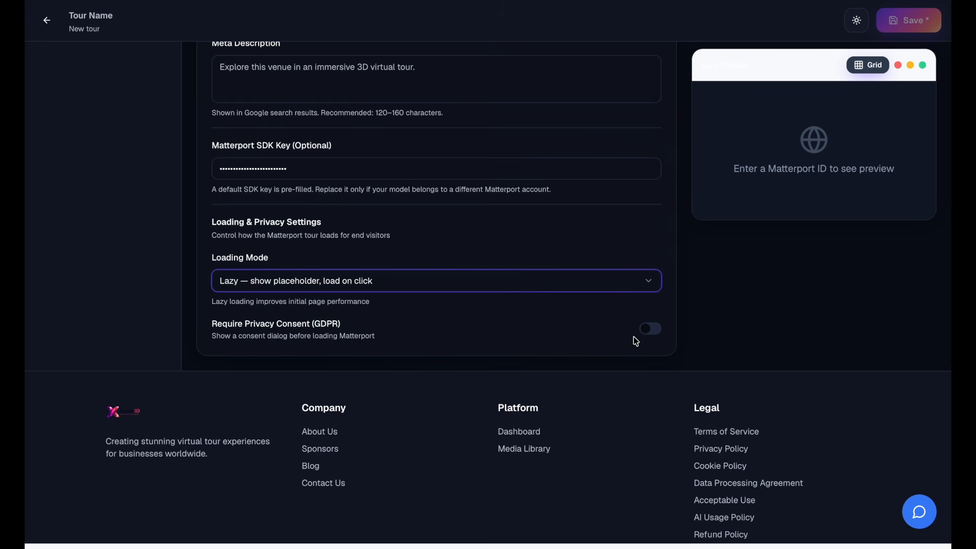
- Require privacy consent (GDPR) before loading Matterport and set the consent dialog title to GDPR
{"action": "left_click", "coordinate": [649, 333]}
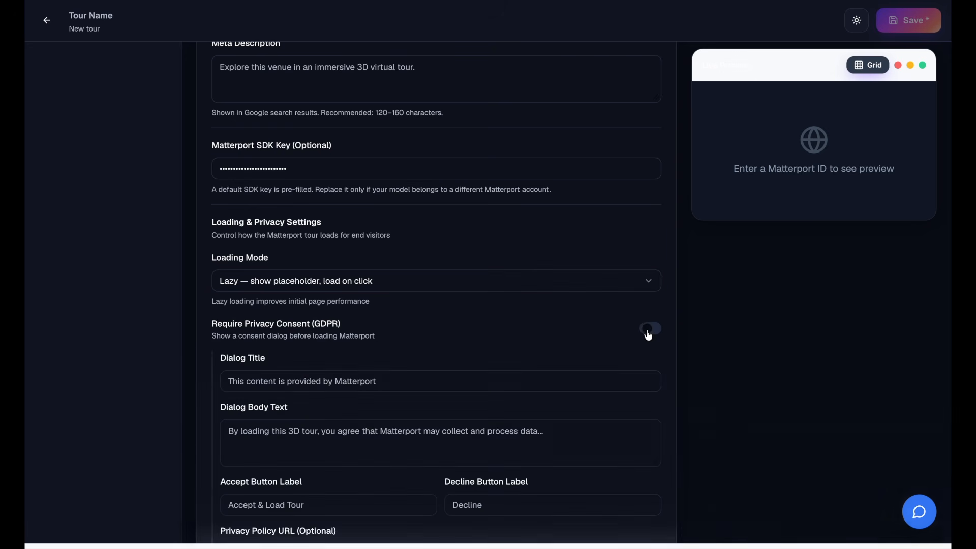
{"action": "scroll", "coordinate": [648, 334], "scroll_direction": "down", "scroll_amount": 2}
{"action": "scroll", "coordinate": [648, 335], "scroll_direction": "down", "scroll_amount": 1}
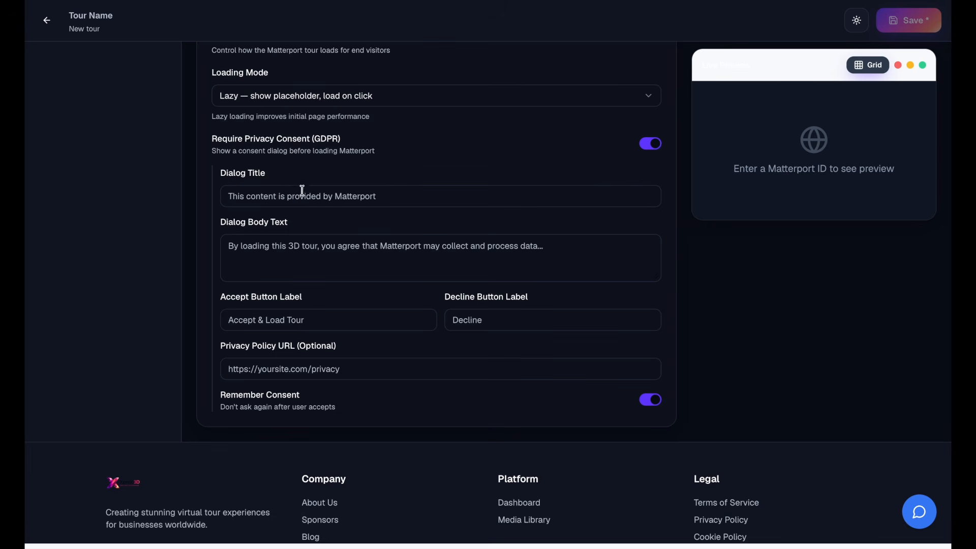
{"action": "left_click", "coordinate": [343, 205]}
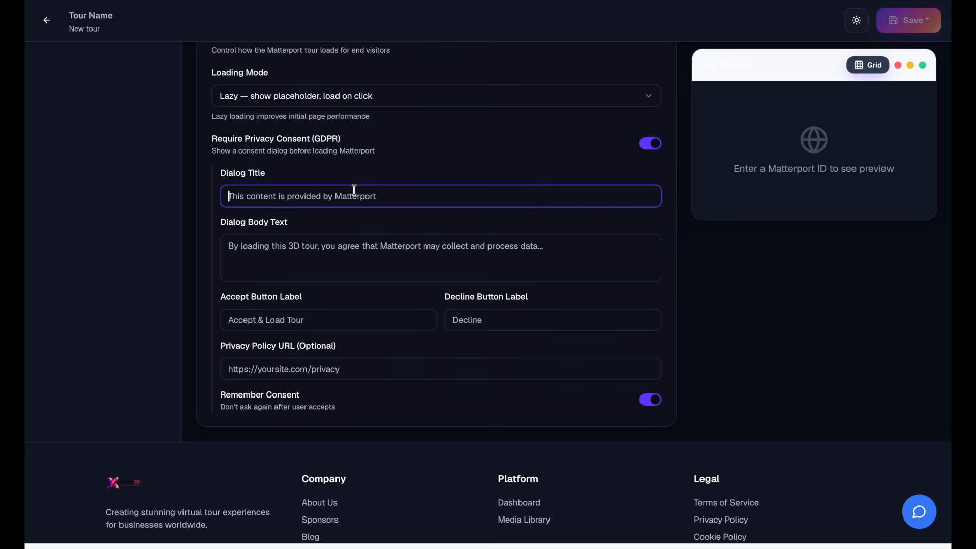
{"action": "type", "text": "GDPR"}
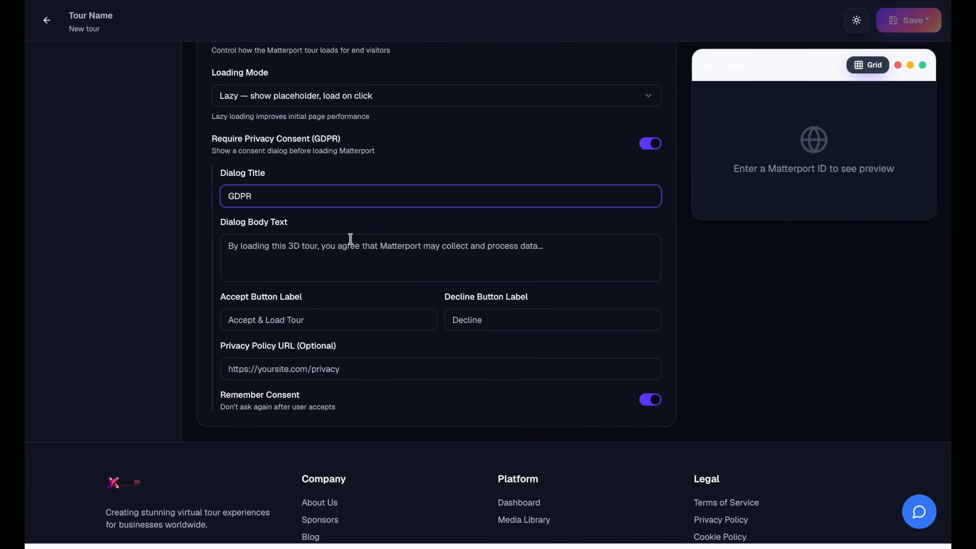
- Label the consent dialog's accept button Accept and its decline button Decline
{"action": "left_click", "coordinate": [376, 322]}
{"action": "type", "text": "AC"}
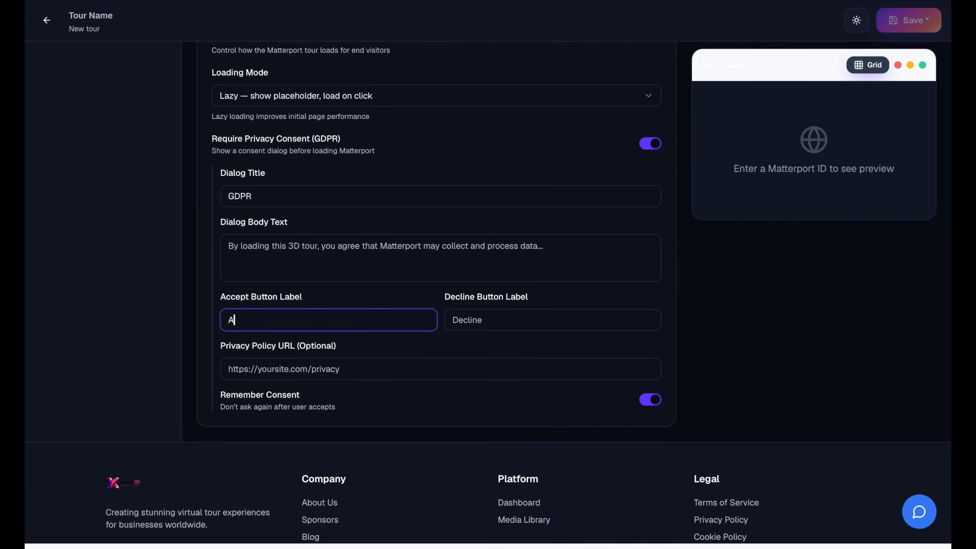
{"action": "key", "text": "Tab"}
{"action": "type", "text": "Decl"}
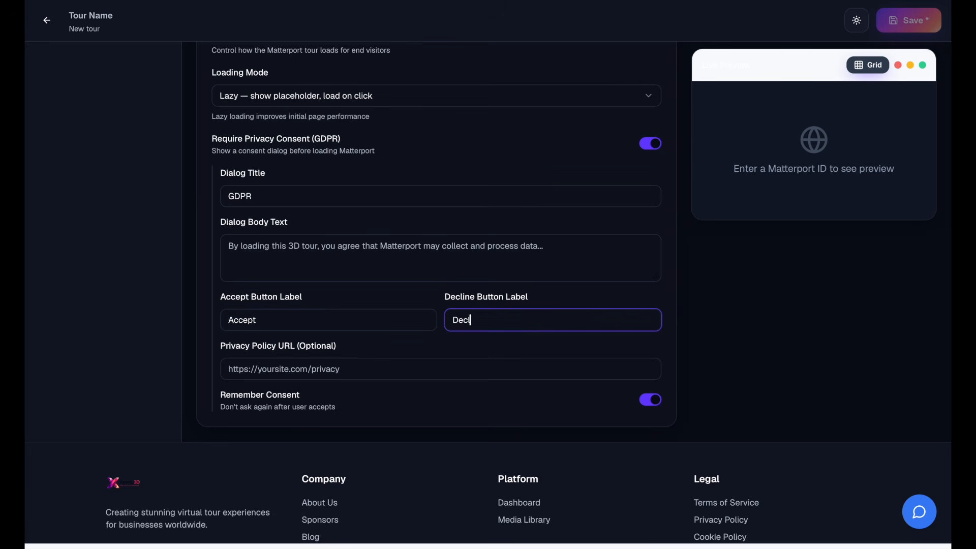
{"action": "left_click", "coordinate": [340, 370]}
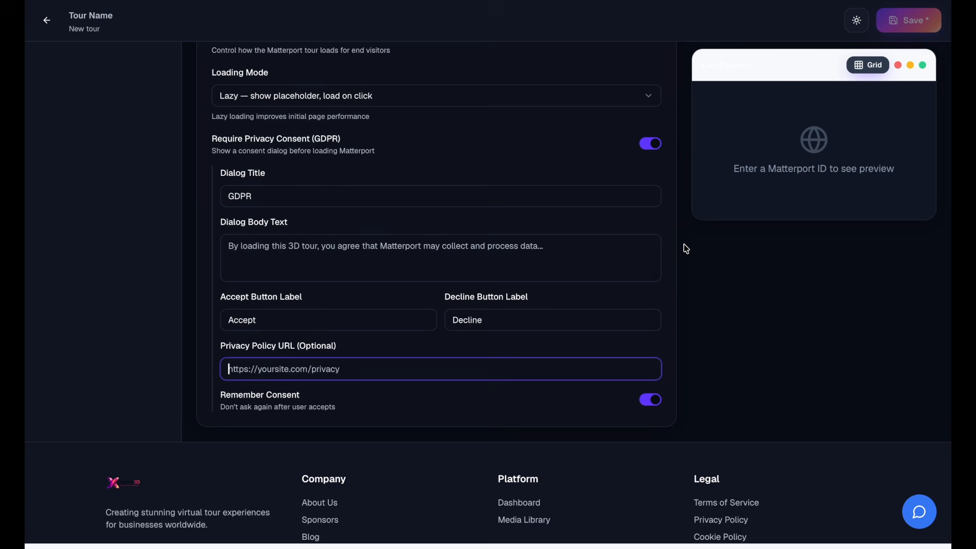
- Set the tour's industry type to Real Estate
{"action": "scroll", "coordinate": [685, 245], "scroll_direction": "up", "scroll_amount": 10}
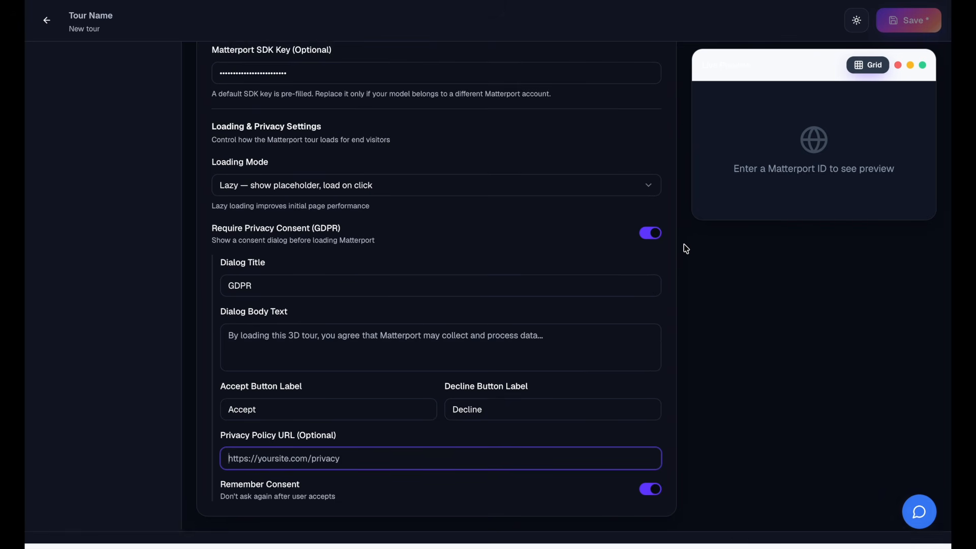
{"action": "left_click", "coordinate": [458, 178]}
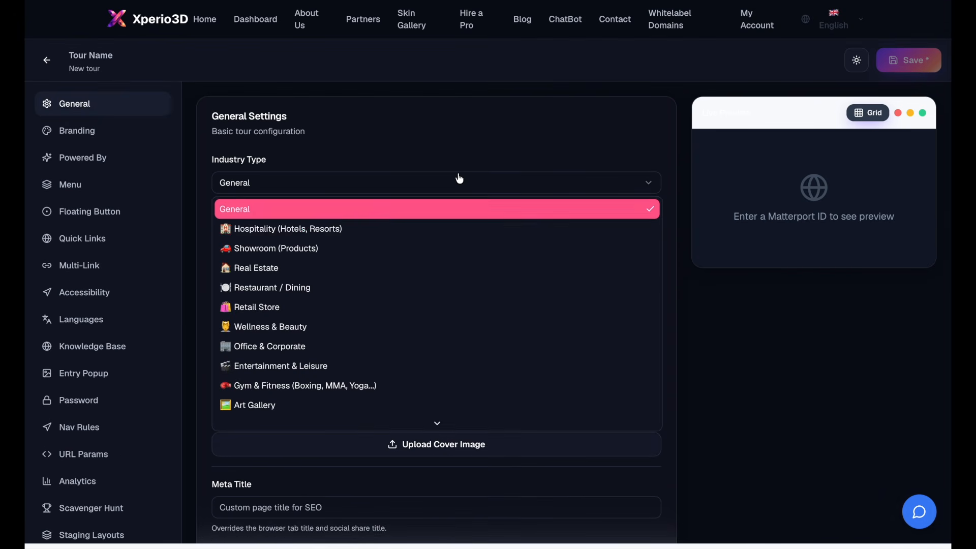
{"action": "left_click", "coordinate": [380, 273]}
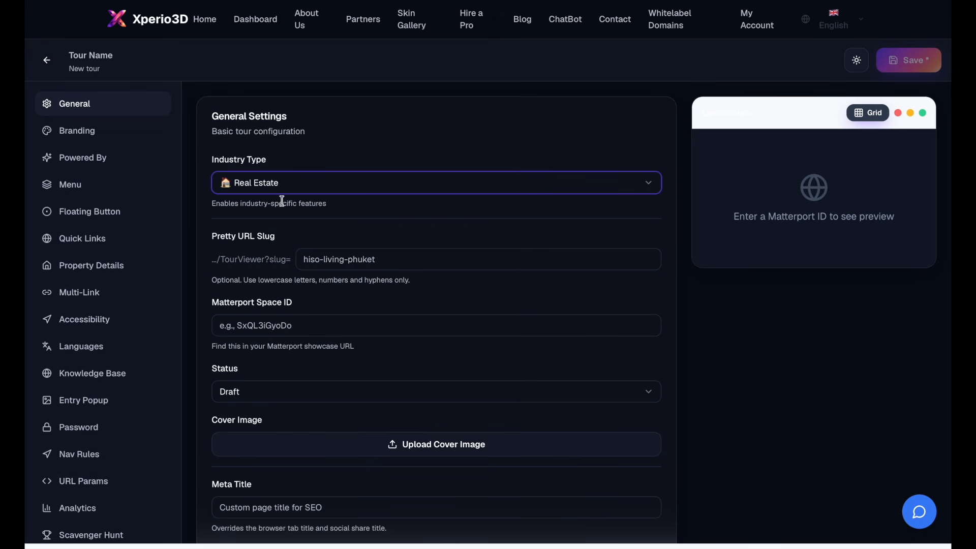
- Open the branding settings and look through the built-in and saved brand templates
{"action": "left_click", "coordinate": [125, 141]}
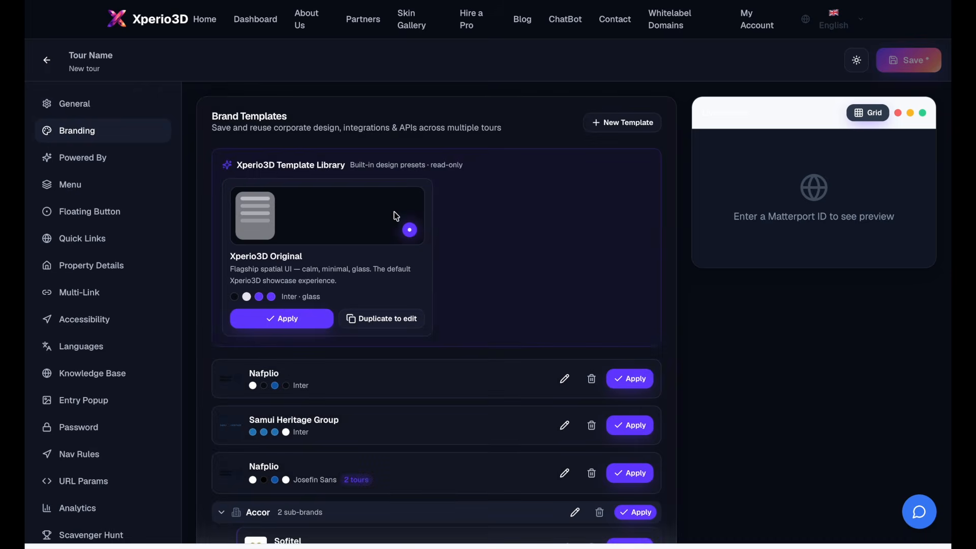
{"action": "scroll", "coordinate": [463, 260], "scroll_direction": "down", "scroll_amount": 1}
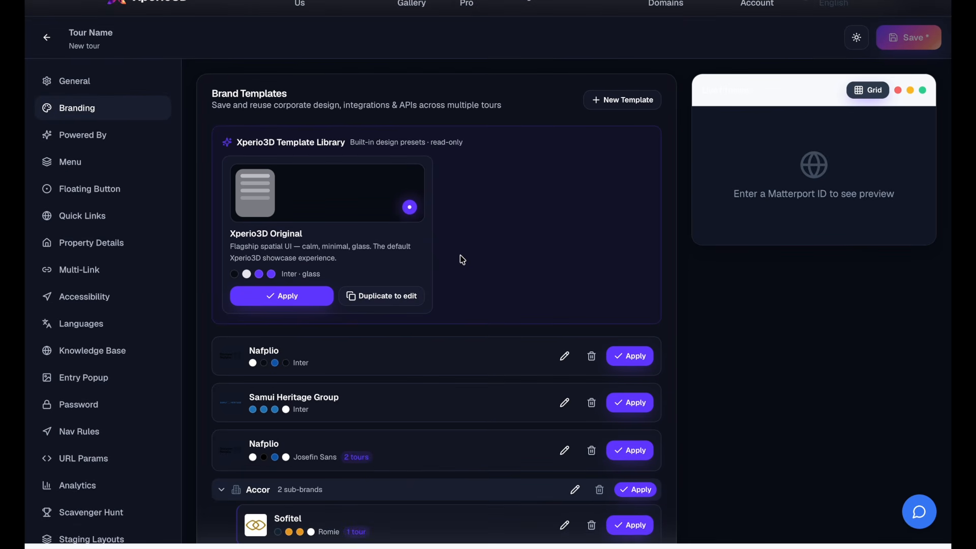
{"action": "scroll", "coordinate": [462, 260], "scroll_direction": "down", "scroll_amount": 1}
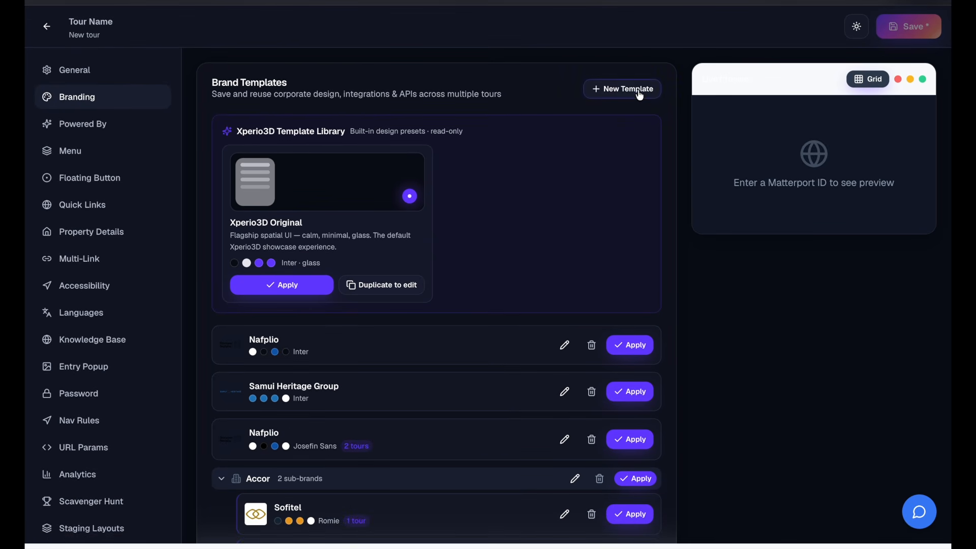
{"action": "scroll", "coordinate": [562, 247], "scroll_direction": "down", "scroll_amount": 10}
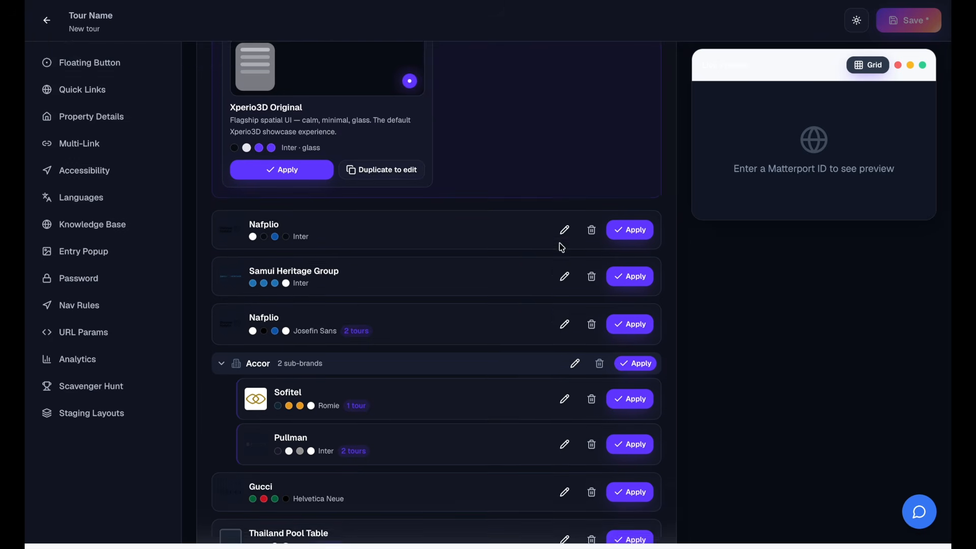
{"action": "scroll", "coordinate": [562, 248], "scroll_direction": "down", "scroll_amount": 9}
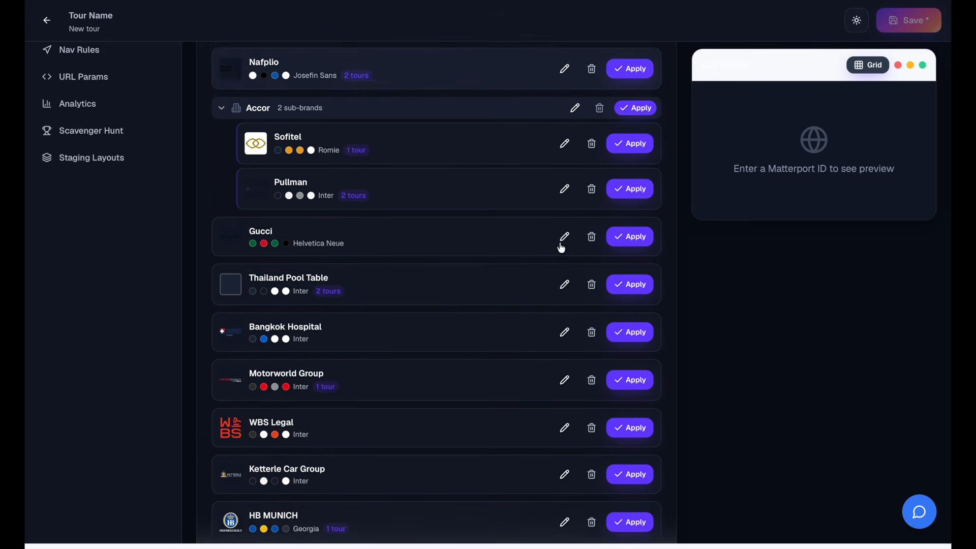
{"action": "scroll", "coordinate": [562, 237], "scroll_direction": "down", "scroll_amount": 8}
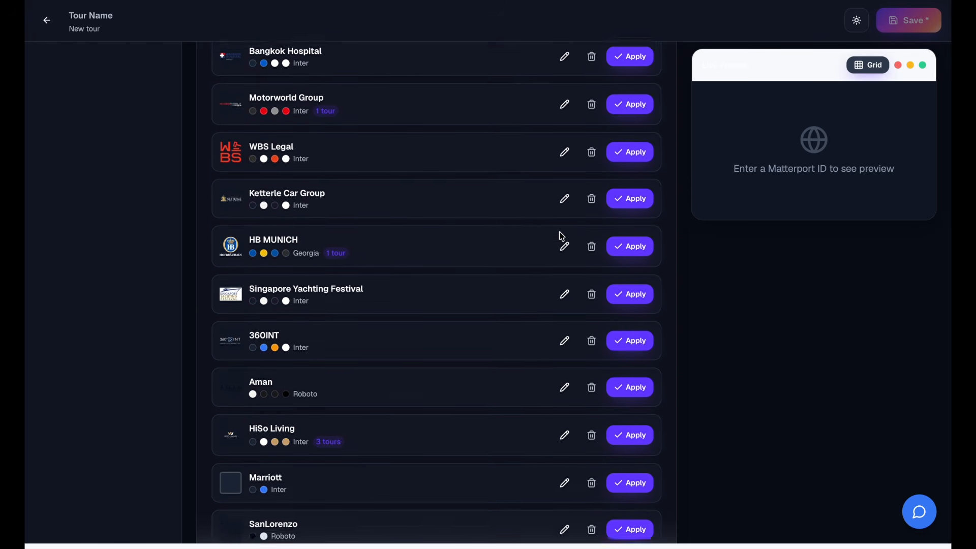
{"action": "scroll", "coordinate": [561, 233], "scroll_direction": "down", "scroll_amount": 7}
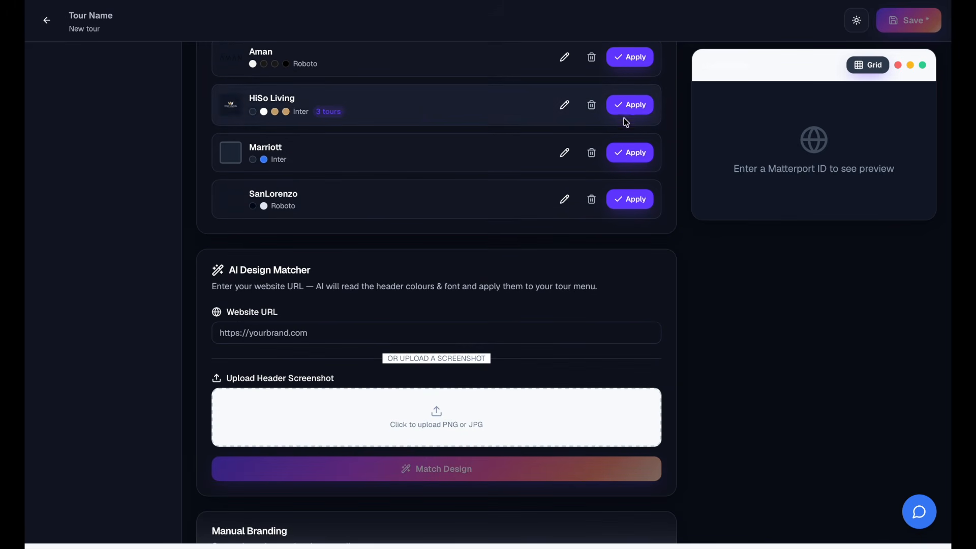
- Open the Marriott brand template for editing, examine its visual, menu layout and chatbot colour settings, and close it
{"action": "left_click", "coordinate": [565, 153]}
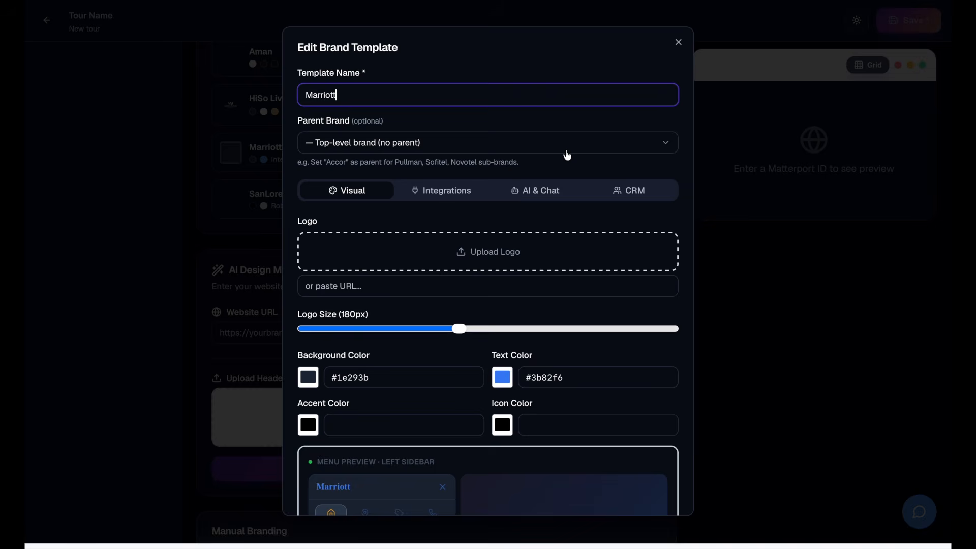
{"action": "scroll", "coordinate": [514, 325], "scroll_direction": "down", "scroll_amount": 4}
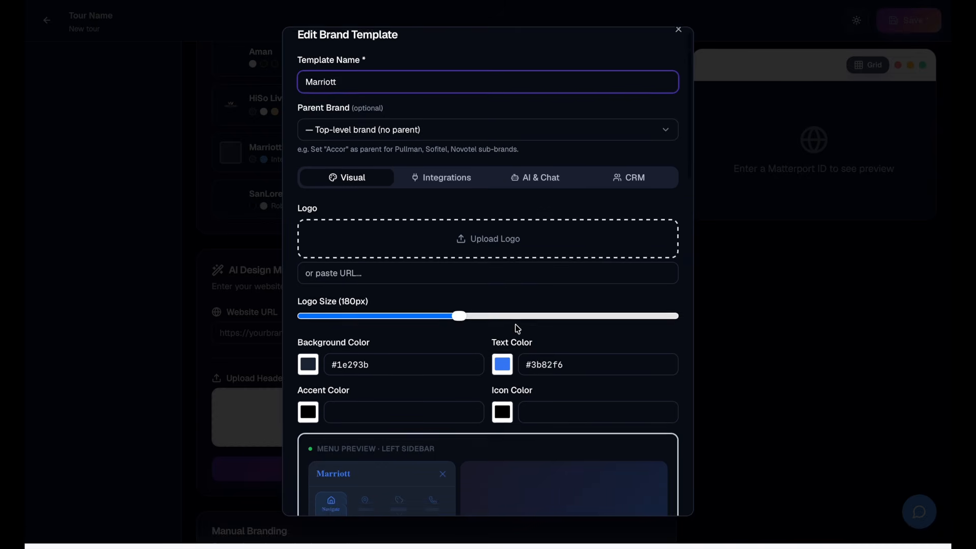
{"action": "scroll", "coordinate": [517, 329], "scroll_direction": "up", "scroll_amount": 4}
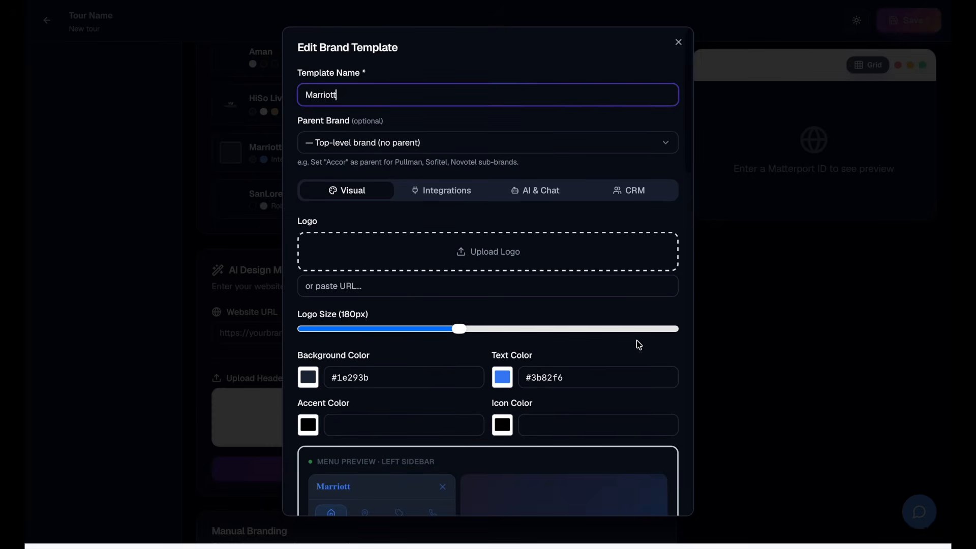
{"action": "scroll", "coordinate": [637, 347], "scroll_direction": "down", "scroll_amount": 5}
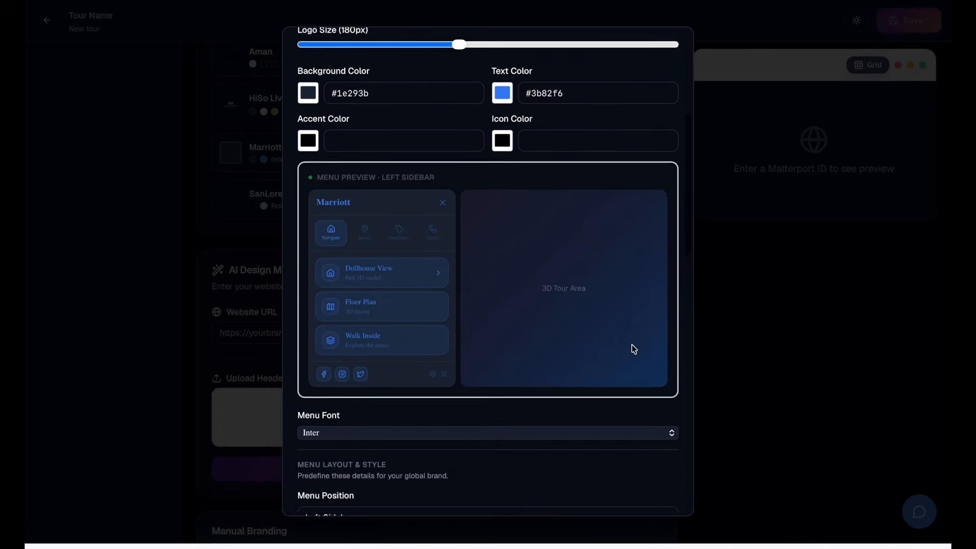
{"action": "scroll", "coordinate": [634, 349], "scroll_direction": "down", "scroll_amount": 7}
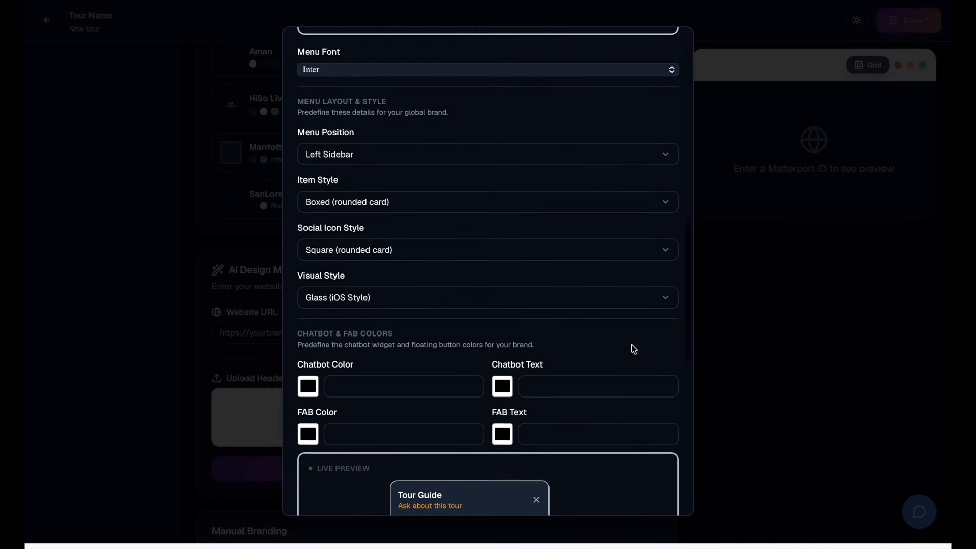
{"action": "scroll", "coordinate": [634, 349], "scroll_direction": "down", "scroll_amount": 2}
{"action": "scroll", "coordinate": [631, 345], "scroll_direction": "down", "scroll_amount": 4}
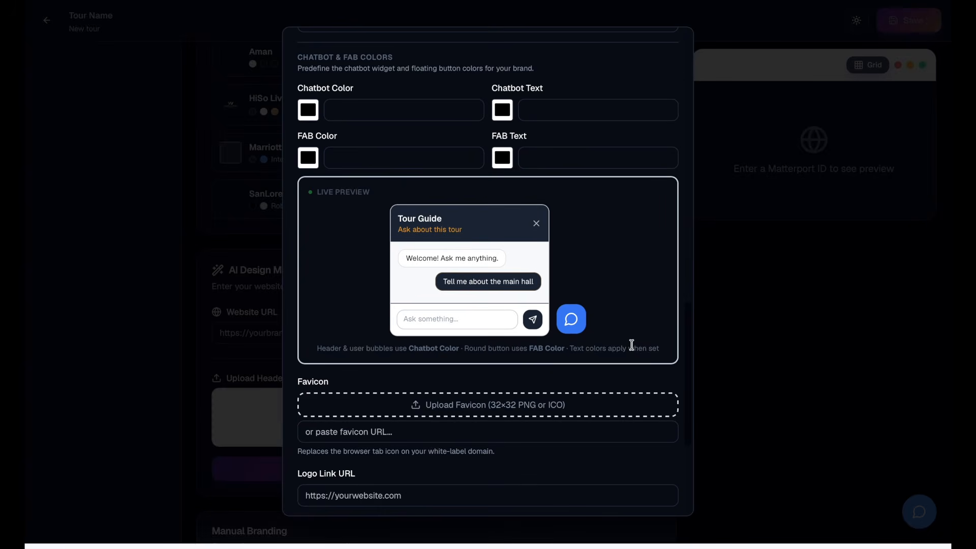
{"action": "left_click", "coordinate": [759, 304]}
- Look through the manual branding options, including logos, colours, chatbot preview, menu layout and modal style
{"action": "scroll", "coordinate": [636, 338], "scroll_direction": "down", "scroll_amount": 8}
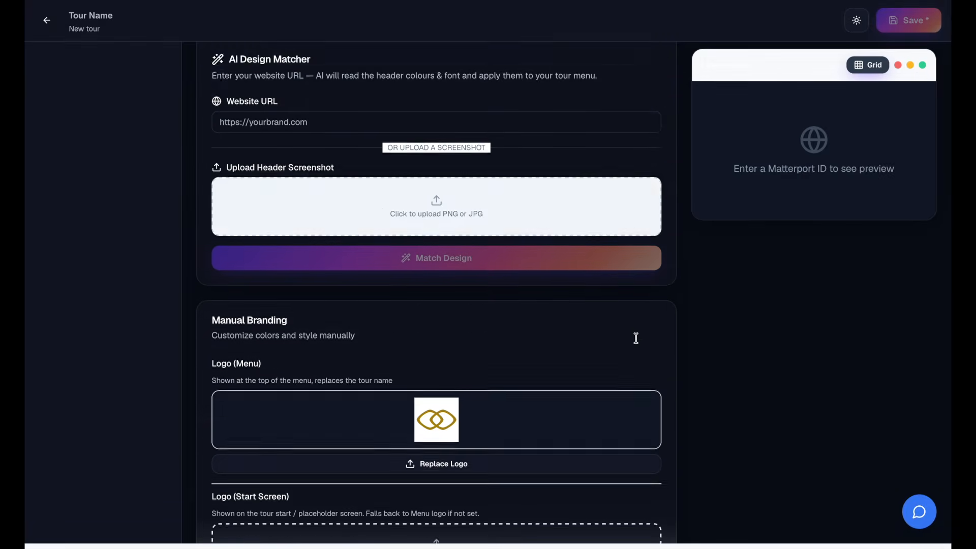
{"action": "scroll", "coordinate": [637, 337], "scroll_direction": "down", "scroll_amount": 10}
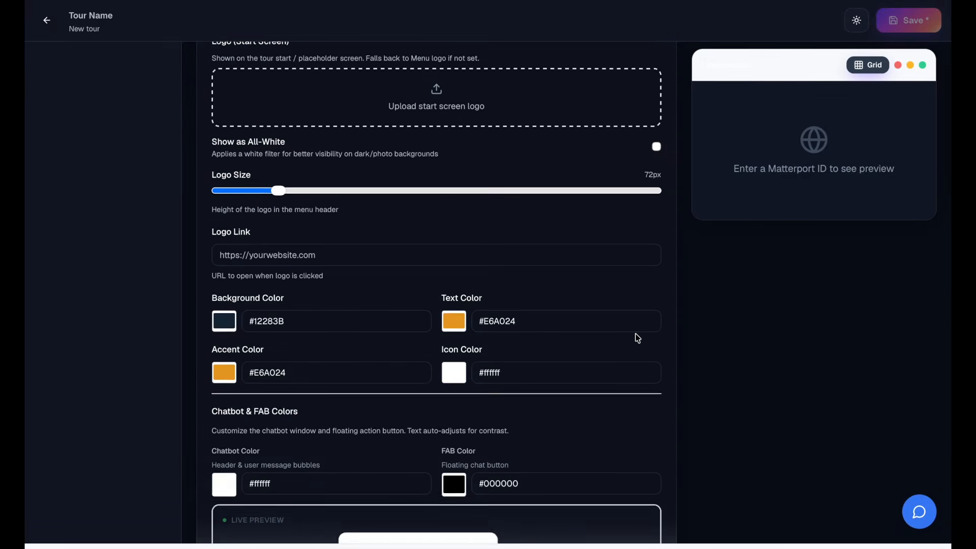
{"action": "scroll", "coordinate": [636, 326], "scroll_direction": "down", "scroll_amount": 5}
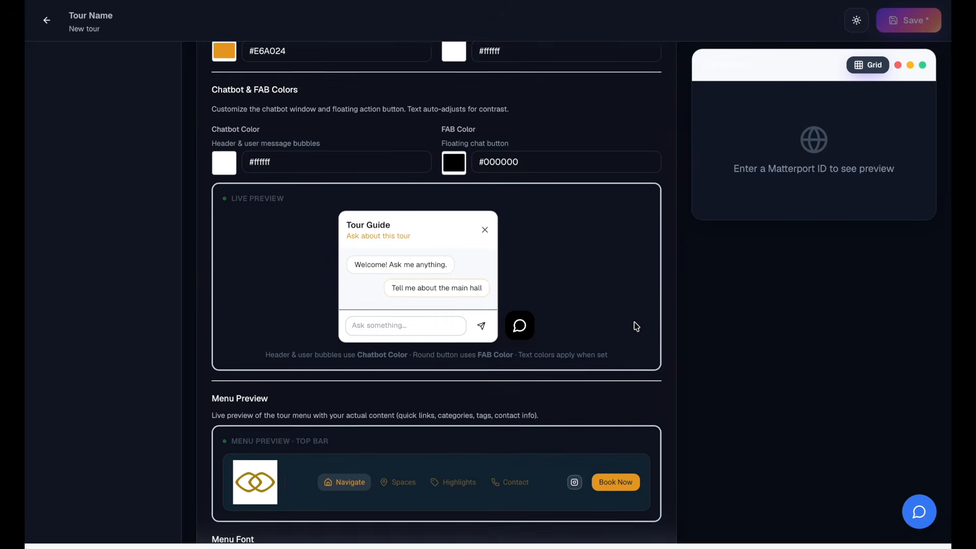
{"action": "scroll", "coordinate": [630, 300], "scroll_direction": "down", "scroll_amount": 11}
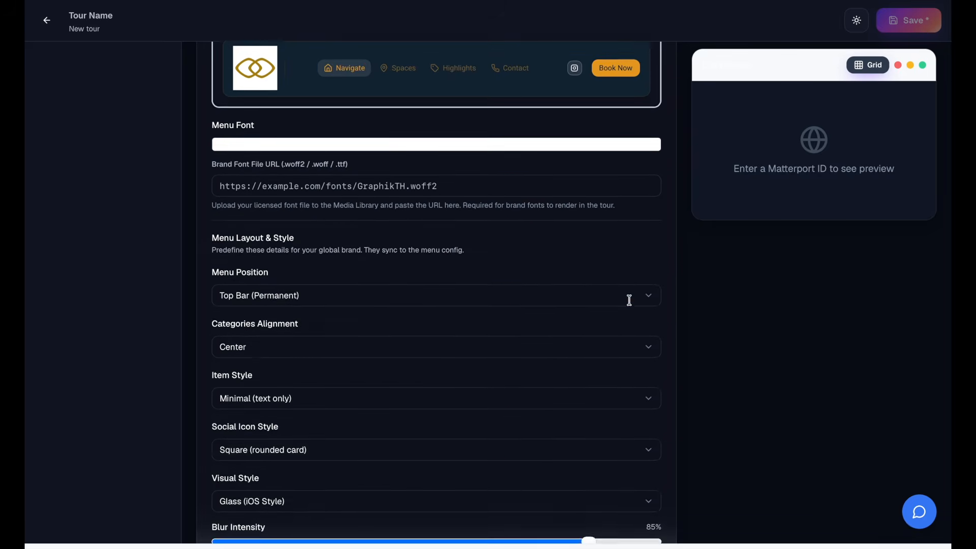
{"action": "scroll", "coordinate": [631, 290], "scroll_direction": "down", "scroll_amount": 1}
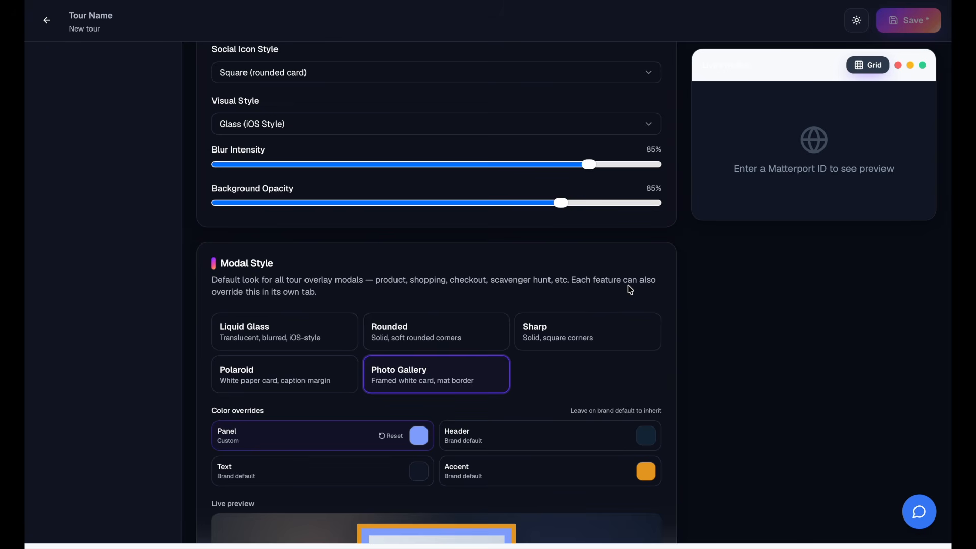
- Apply the HiSo Living brand template to the tour and review the manual branding values it fills in
{"action": "scroll", "coordinate": [629, 285], "scroll_direction": "up", "scroll_amount": 20}
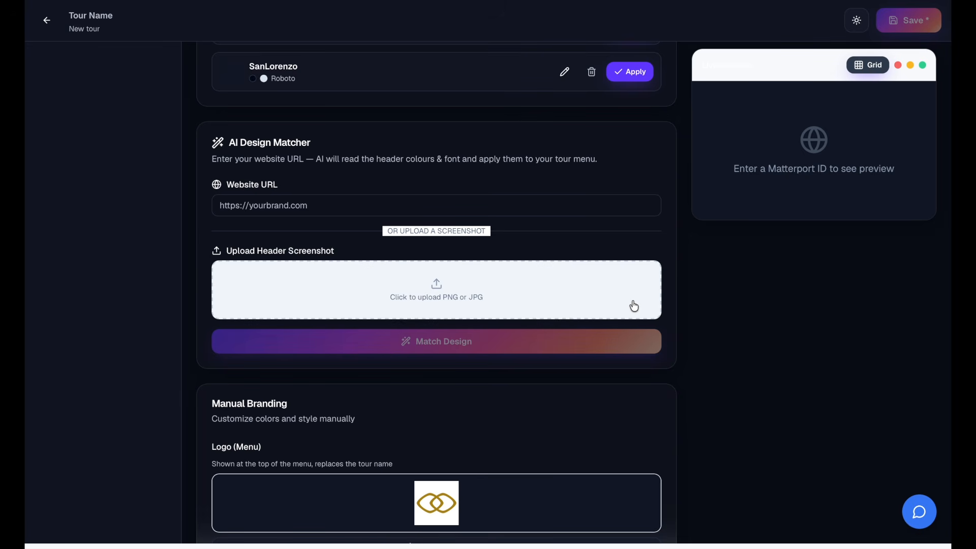
{"action": "scroll", "coordinate": [634, 305], "scroll_direction": "up", "scroll_amount": 2}
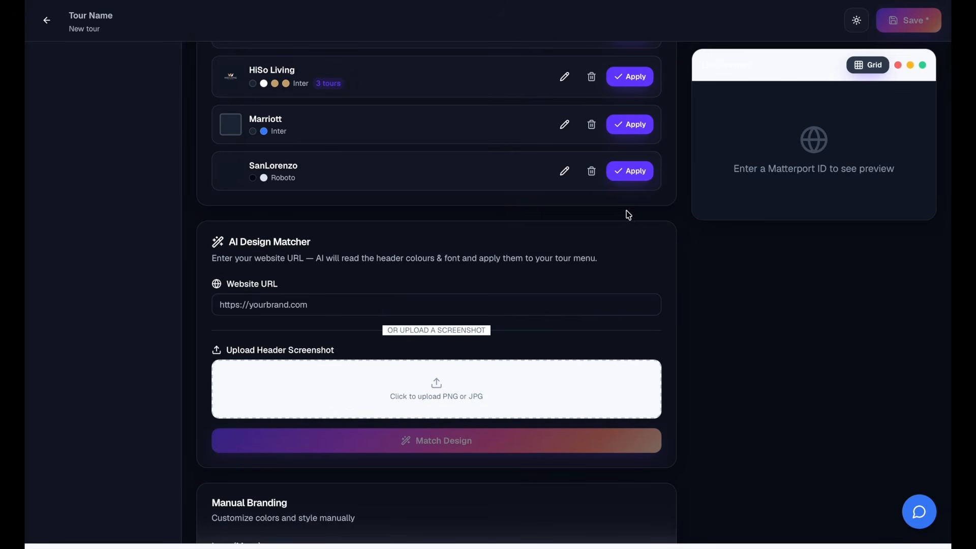
{"action": "left_click", "coordinate": [636, 175]}
{"action": "scroll", "coordinate": [754, 370], "scroll_direction": "down", "scroll_amount": 4}
{"action": "scroll", "coordinate": [755, 370], "scroll_direction": "up", "scroll_amount": 4}
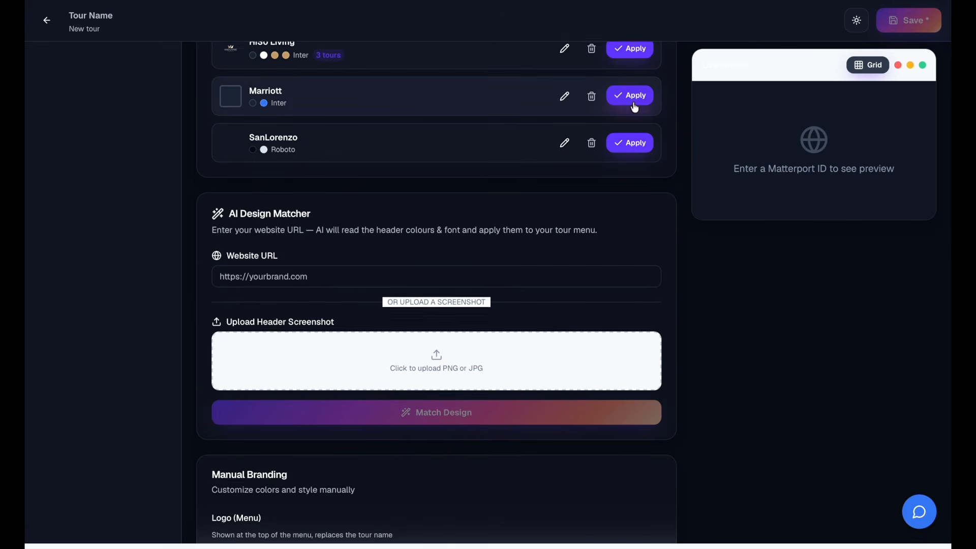
{"action": "scroll", "coordinate": [634, 107], "scroll_direction": "up", "scroll_amount": 3}
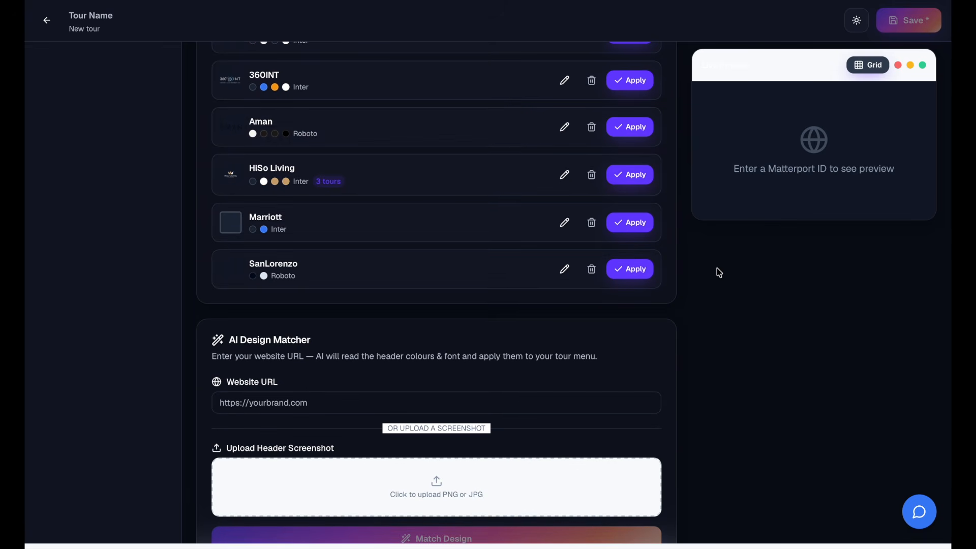
{"action": "scroll", "coordinate": [717, 268], "scroll_direction": "down", "scroll_amount": 10}
{"action": "scroll", "coordinate": [719, 270], "scroll_direction": "down", "scroll_amount": 5}
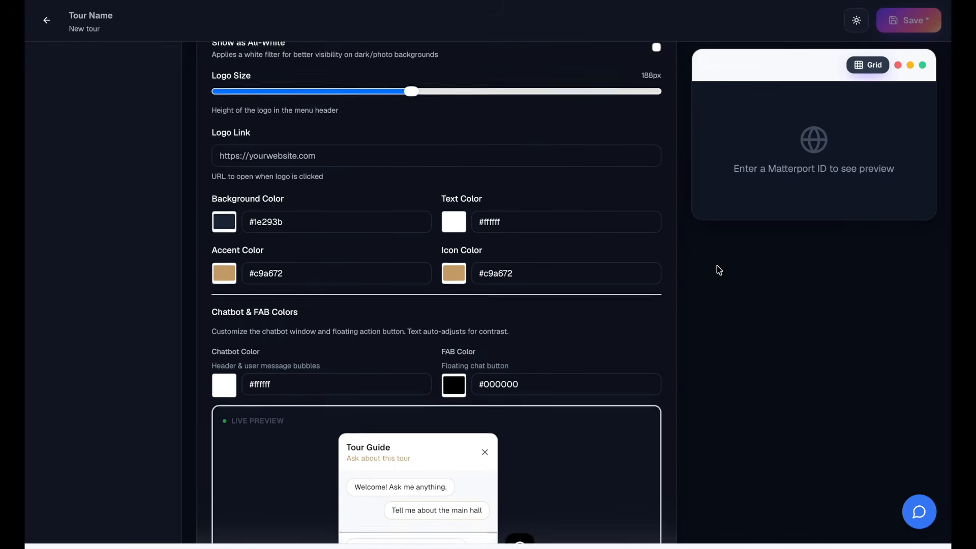
{"action": "scroll", "coordinate": [718, 269], "scroll_direction": "down", "scroll_amount": 2}
- Try the Show as All-White option on the logo and turn it back off
{"action": "scroll", "coordinate": [718, 270], "scroll_direction": "up", "scroll_amount": 2}
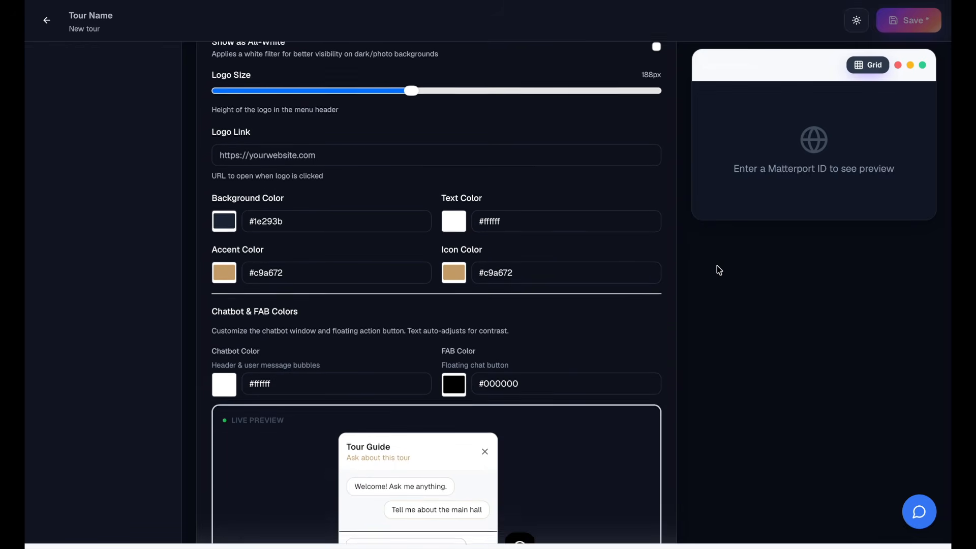
{"action": "scroll", "coordinate": [716, 265], "scroll_direction": "up", "scroll_amount": 4}
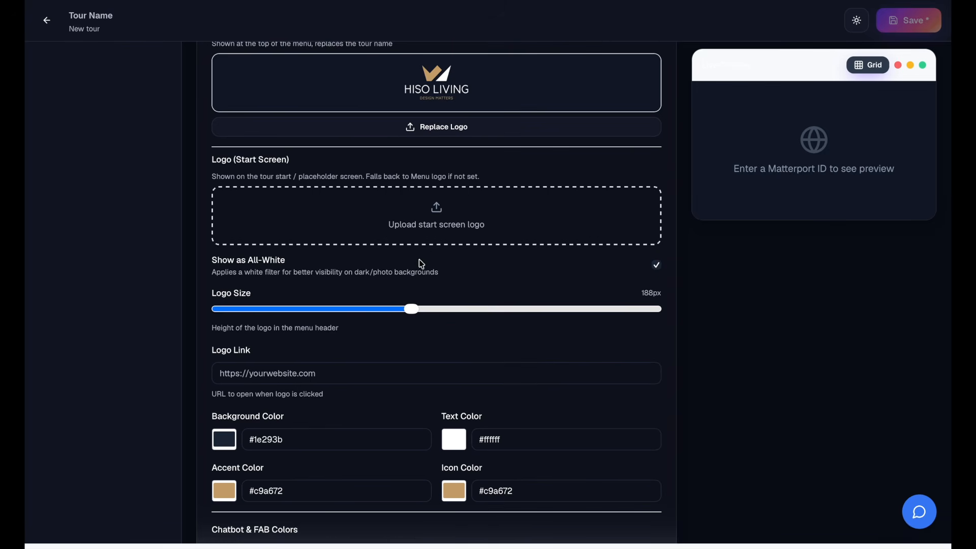
{"action": "left_click", "coordinate": [657, 266]}
- Set the Chatbot Color to #000000 and the FAB Color to #ffffff, and check the chatbot preview
{"action": "scroll", "coordinate": [665, 390], "scroll_direction": "down", "scroll_amount": 2}
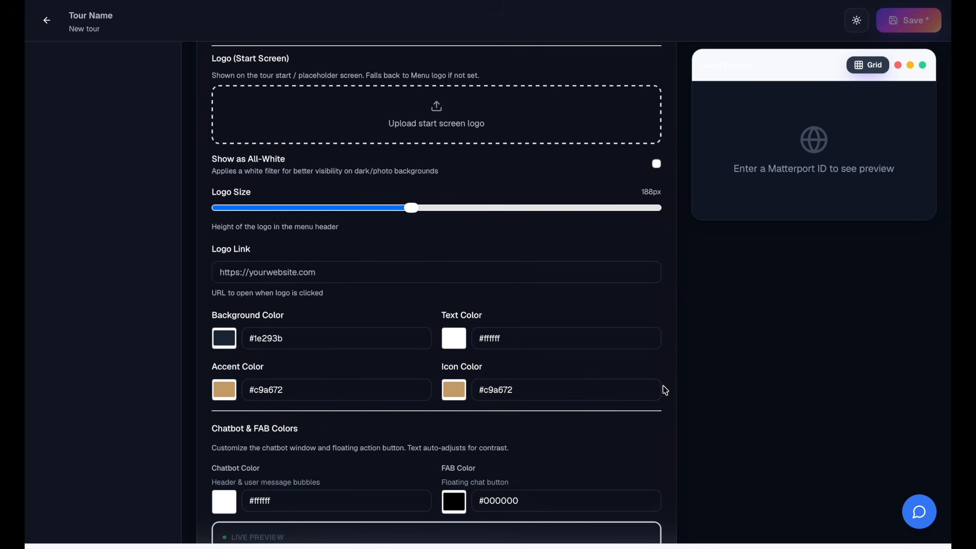
{"action": "scroll", "coordinate": [665, 390], "scroll_direction": "down", "scroll_amount": 4}
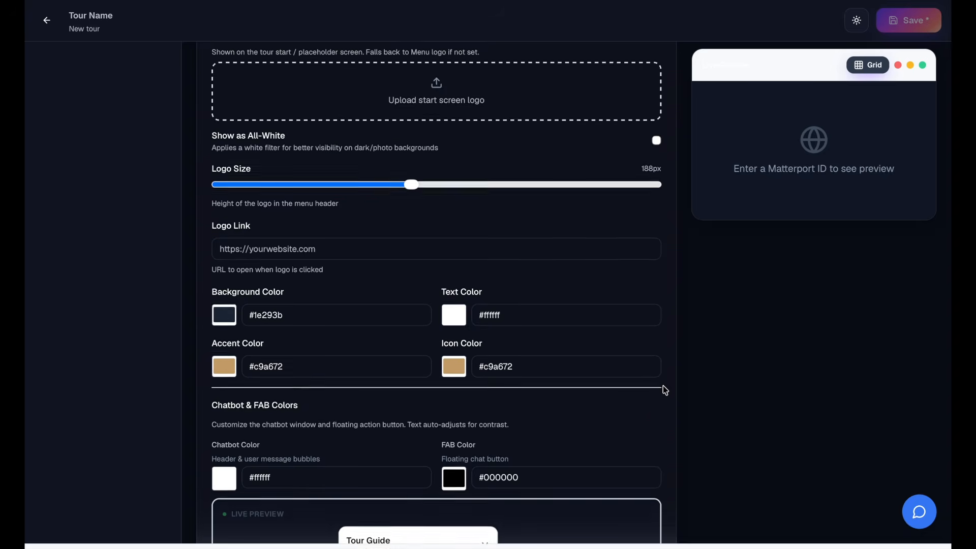
{"action": "scroll", "coordinate": [662, 387], "scroll_direction": "down", "scroll_amount": 2}
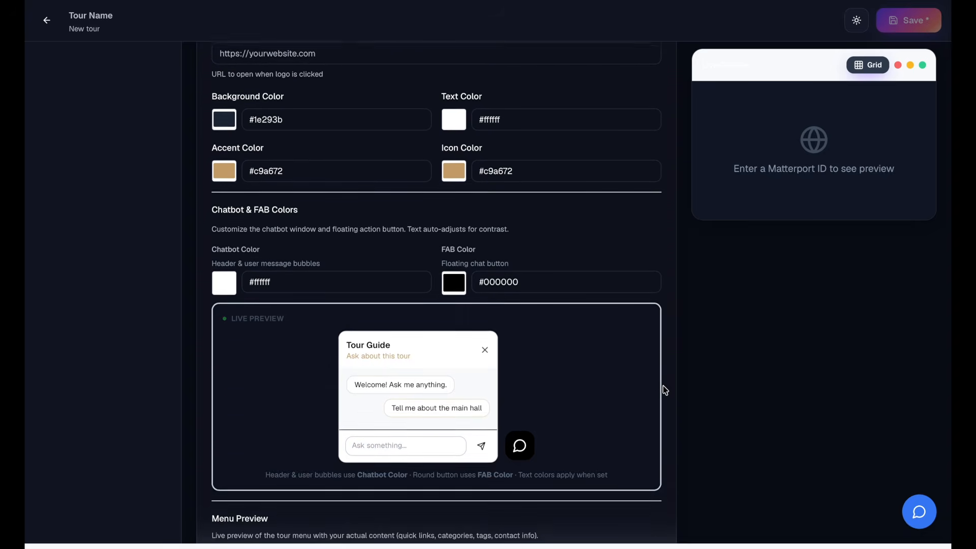
{"action": "scroll", "coordinate": [663, 386], "scroll_direction": "down", "scroll_amount": 2}
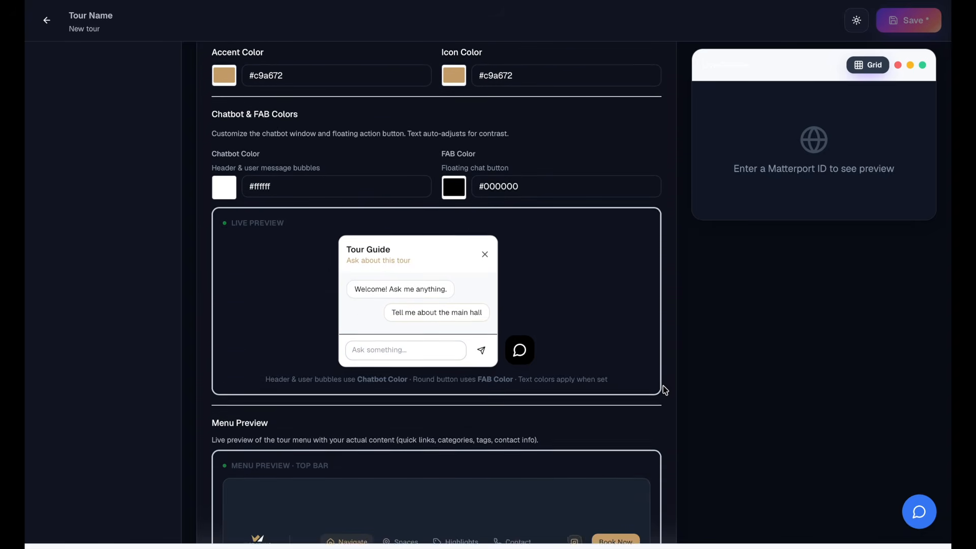
{"action": "scroll", "coordinate": [662, 386], "scroll_direction": "down", "scroll_amount": 1}
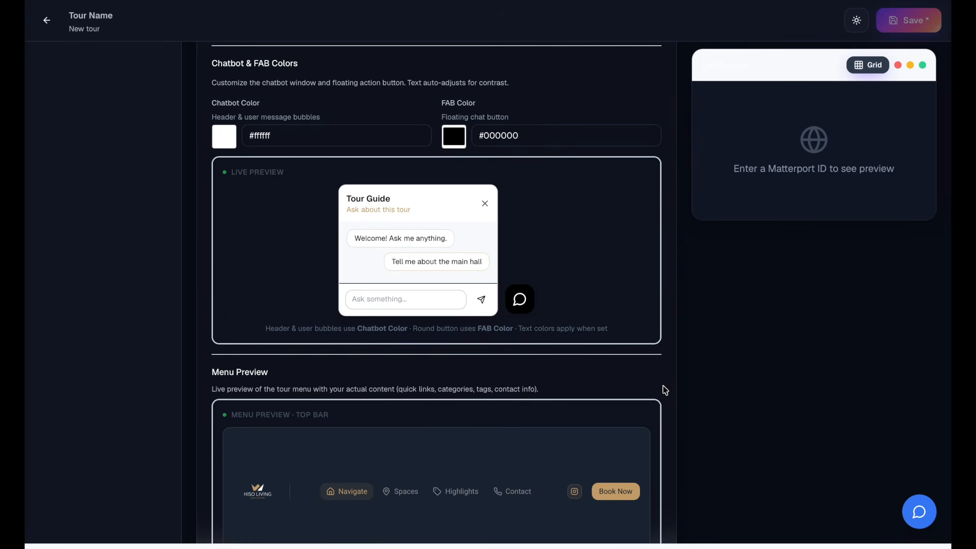
{"action": "triple_click", "coordinate": [286, 143]}
{"action": "type", "text": "#000000"}
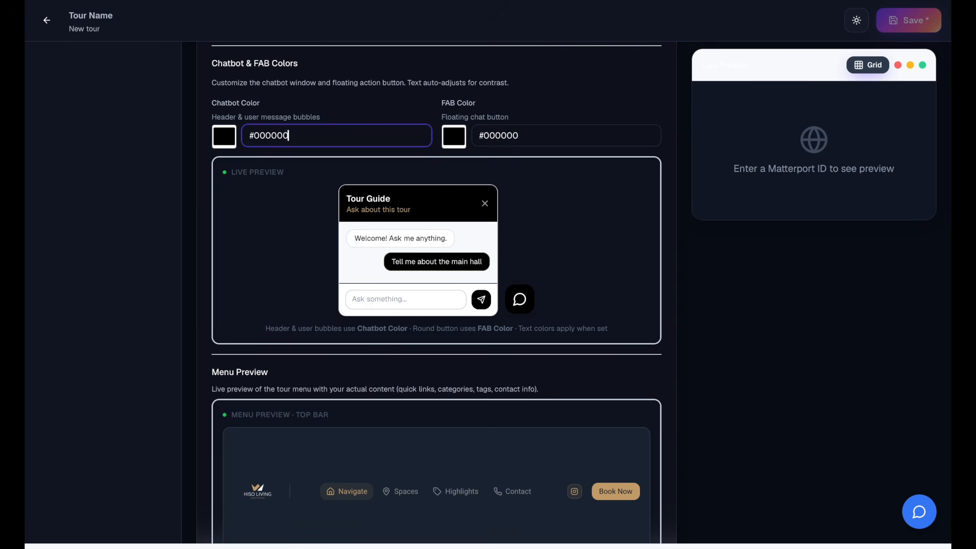
{"action": "key", "text": "Tab"}
{"action": "type", "text": "#ffffff"}
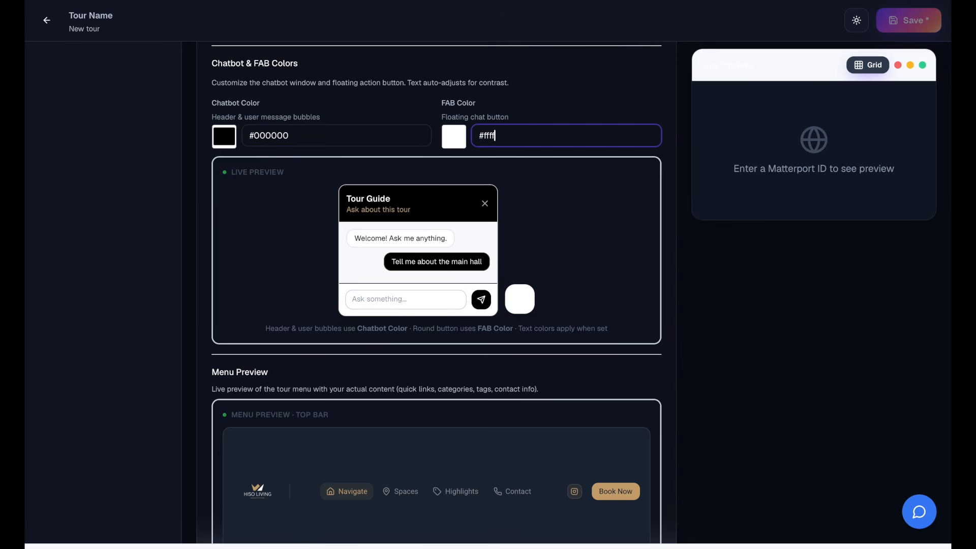
{"action": "key", "text": "Tab"}
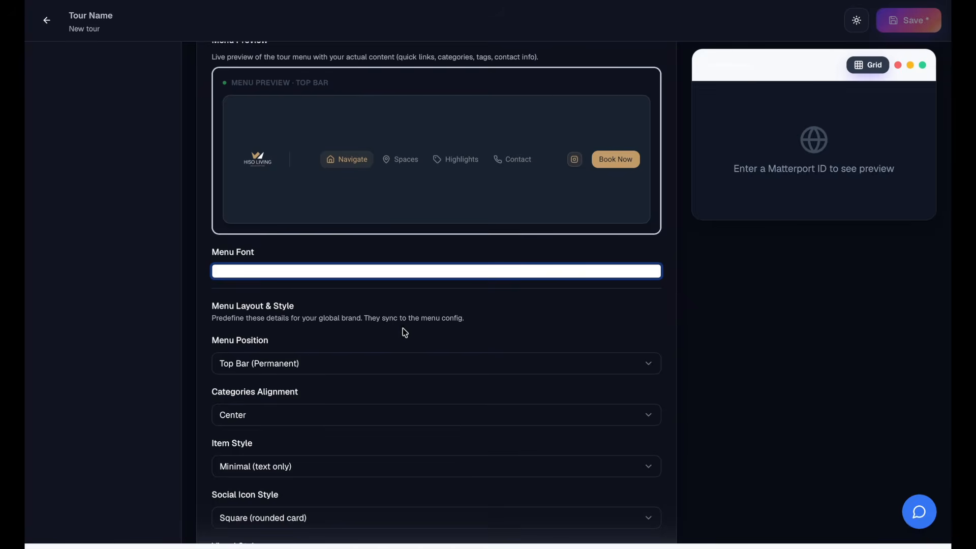
{"action": "scroll", "coordinate": [405, 333], "scroll_direction": "up", "scroll_amount": 6}
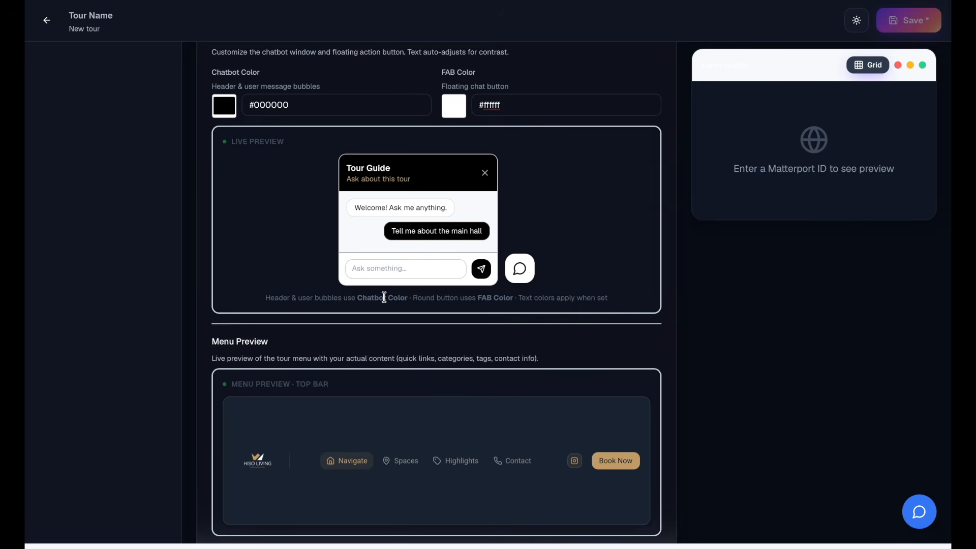
- Try out different menu fonts on the top bar menu preview, including Mukta
{"action": "scroll", "coordinate": [384, 297], "scroll_direction": "down", "scroll_amount": 5}
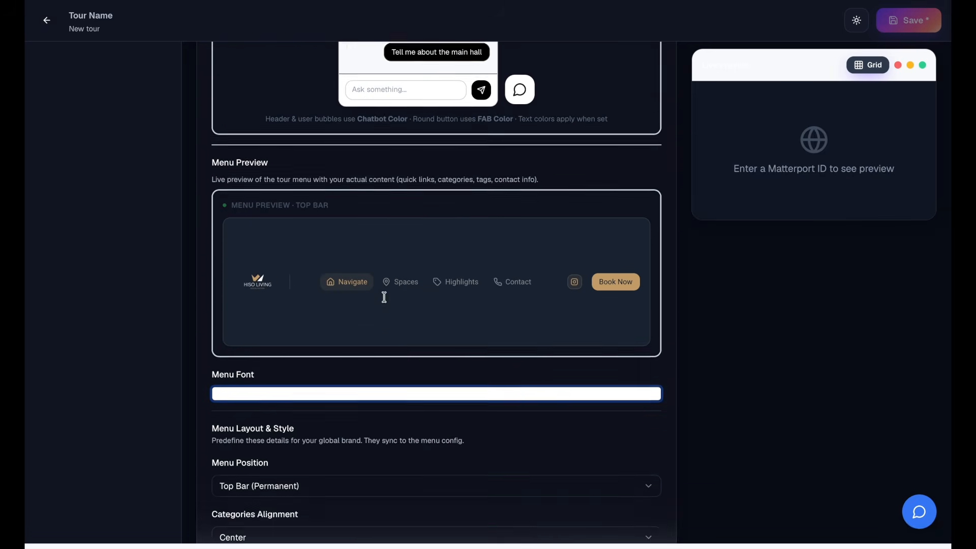
{"action": "left_click", "coordinate": [381, 311]}
{"action": "left_click", "coordinate": [376, 297]}
{"action": "scroll", "coordinate": [378, 301], "scroll_direction": "down", "scroll_amount": 15}
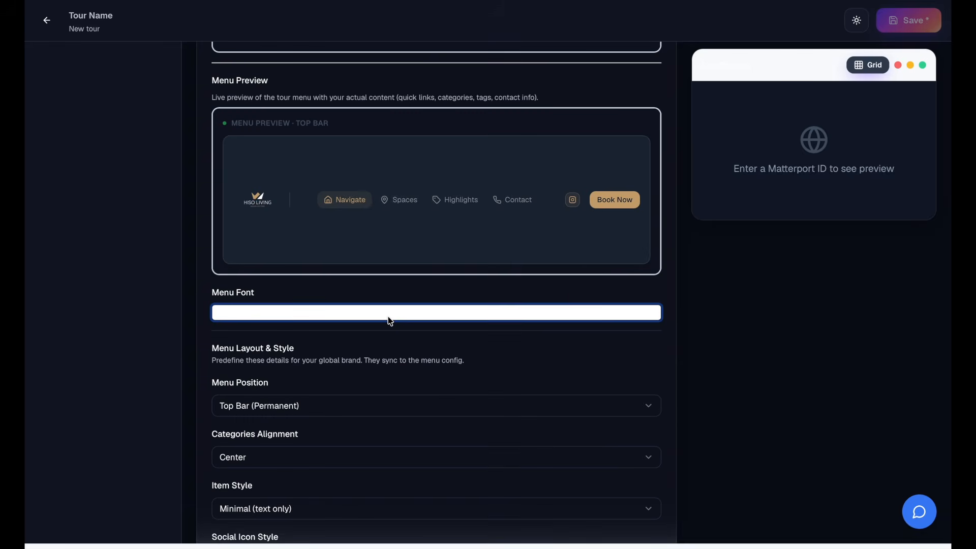
{"action": "left_click", "coordinate": [390, 321]}
{"action": "left_click", "coordinate": [385, 469]}
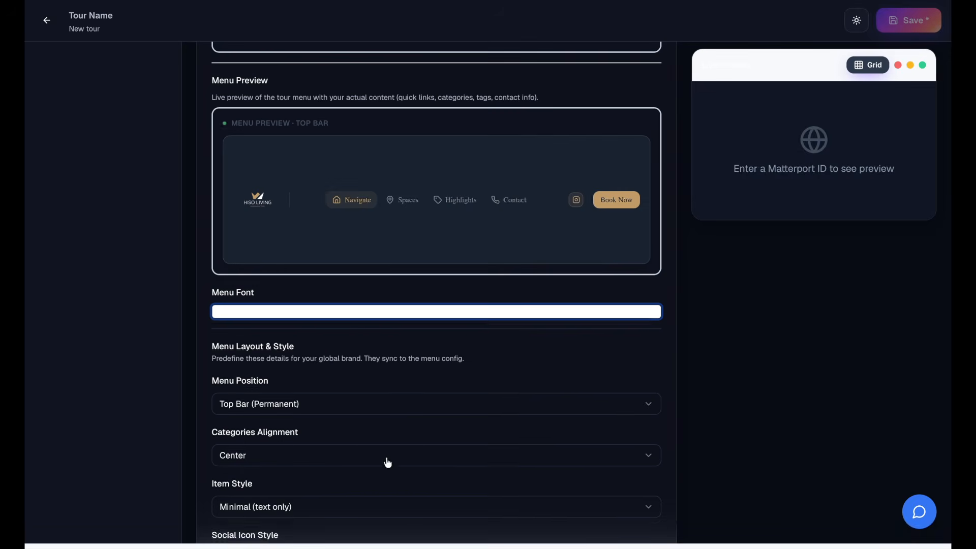
- Set the menu position to Left Sidebar and the menu font to Raleway
{"action": "left_click", "coordinate": [333, 410]}
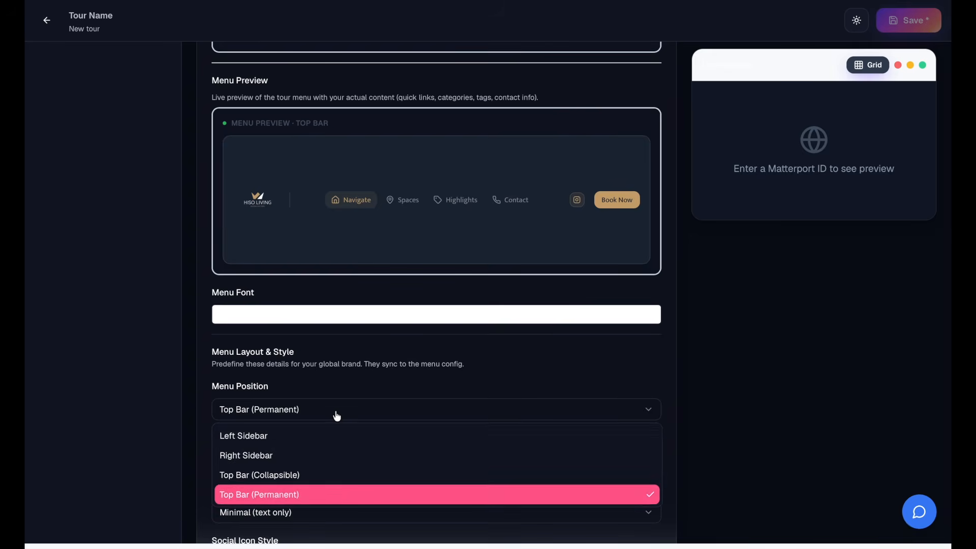
{"action": "left_click", "coordinate": [332, 436]}
{"action": "left_click", "coordinate": [340, 454]}
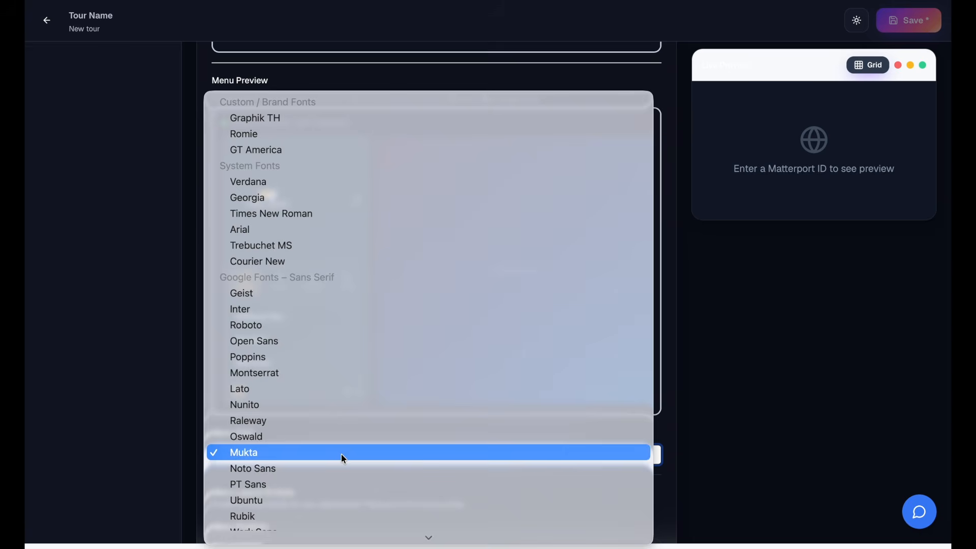
{"action": "left_click", "coordinate": [349, 420]}
{"action": "scroll", "coordinate": [349, 417], "scroll_direction": "down", "scroll_amount": 3}
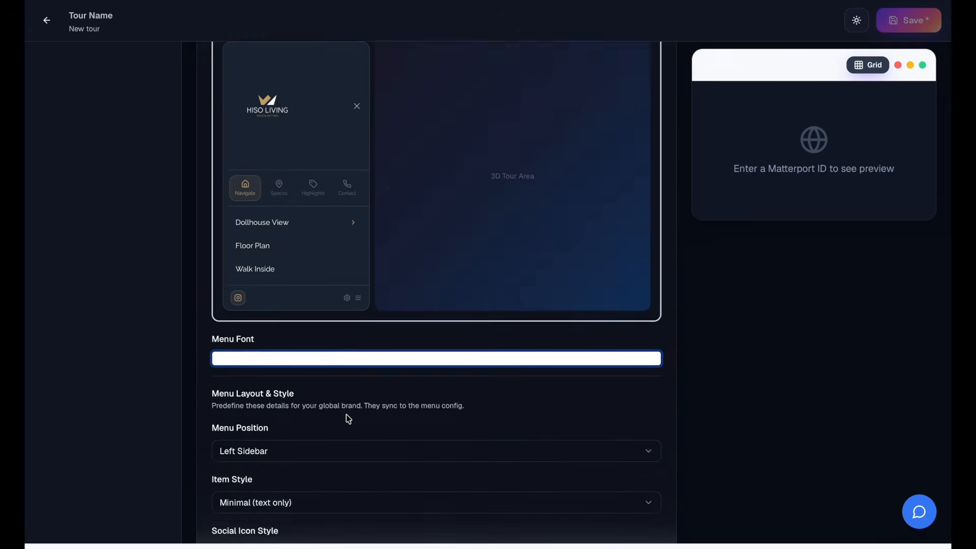
- Set the menu position back to Top Bar (Permanent) and check the menu preview
{"action": "left_click", "coordinate": [317, 404]}
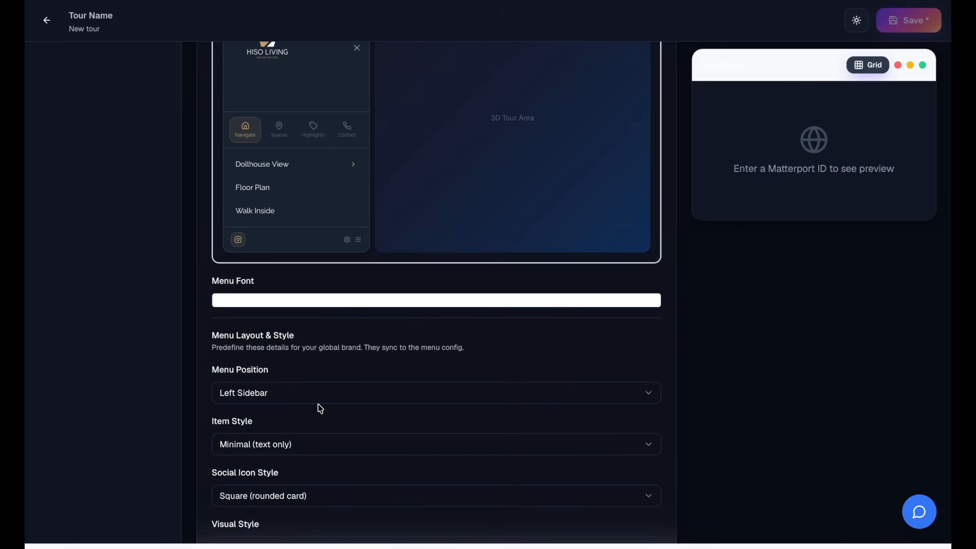
{"action": "left_click", "coordinate": [322, 402]}
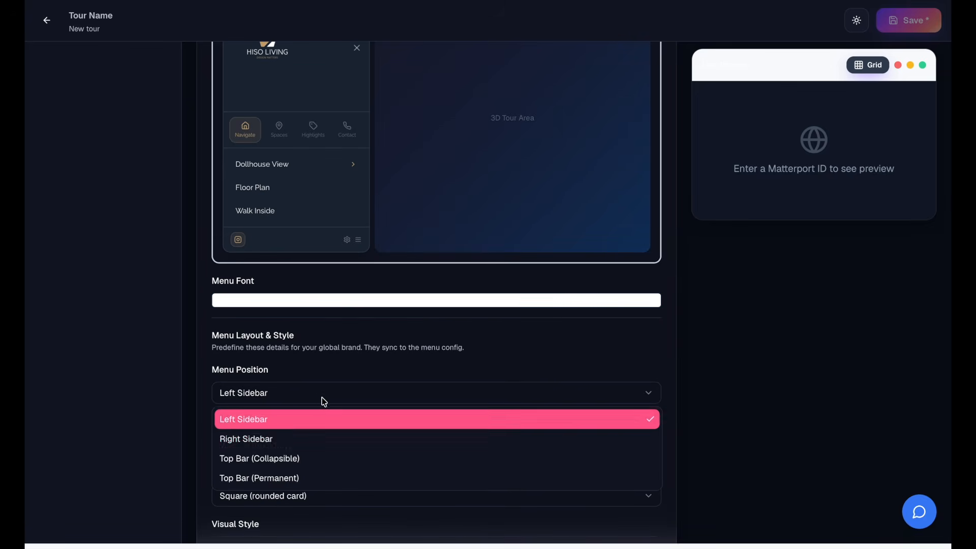
{"action": "left_click", "coordinate": [329, 477]}
{"action": "scroll", "coordinate": [344, 314], "scroll_direction": "up", "scroll_amount": 2}
{"action": "scroll", "coordinate": [345, 315], "scroll_direction": "up", "scroll_amount": 1}
- Try Left and Right for the menu's categories alignment and return it to Center
{"action": "left_click", "coordinate": [326, 451]}
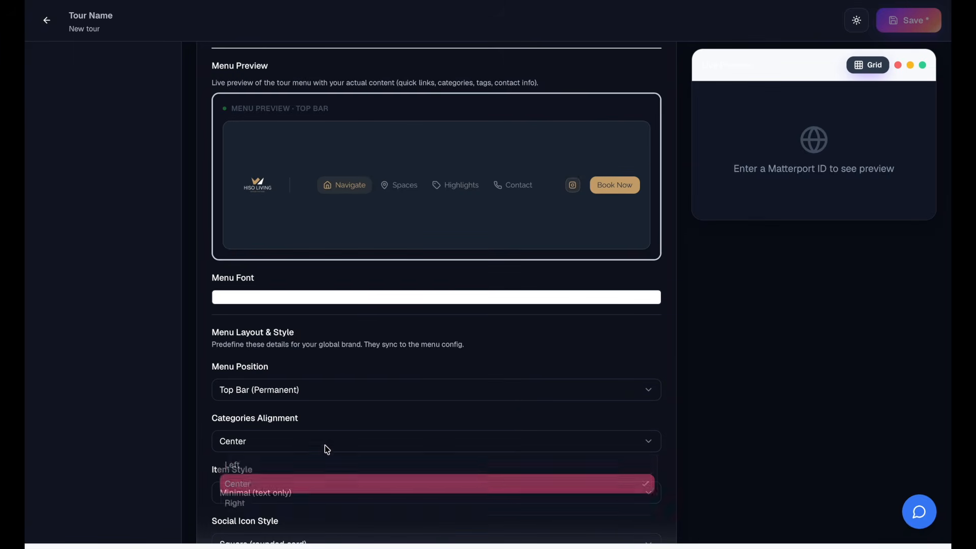
{"action": "left_click", "coordinate": [322, 466]}
{"action": "scroll", "coordinate": [324, 461], "scroll_direction": "down", "scroll_amount": 2}
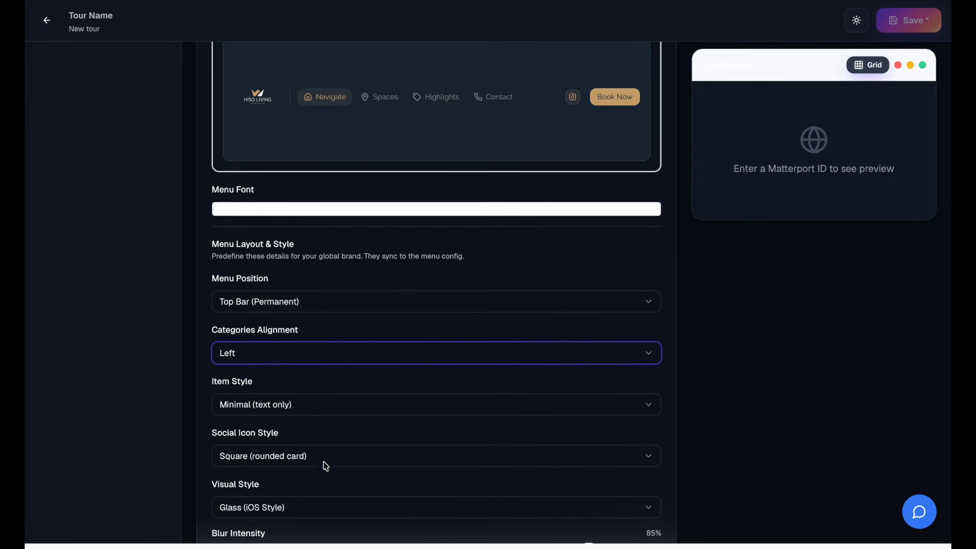
{"action": "left_click", "coordinate": [337, 350]}
{"action": "left_click", "coordinate": [328, 408]}
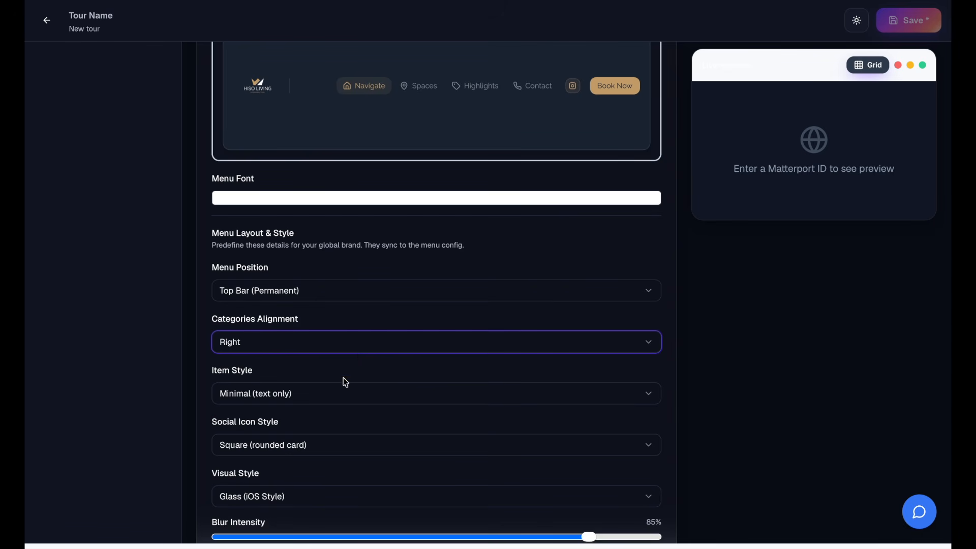
{"action": "left_click", "coordinate": [358, 352]}
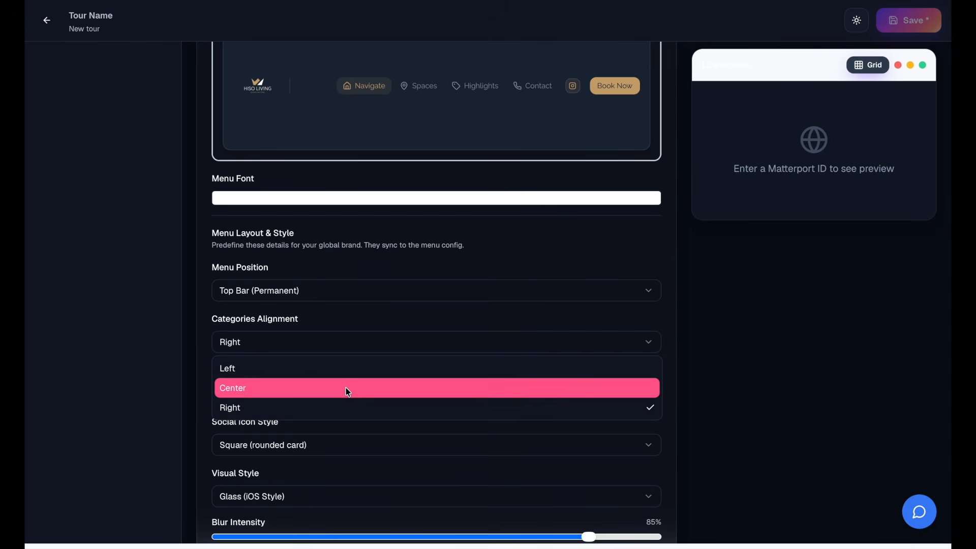
{"action": "left_click", "coordinate": [346, 388]}
{"action": "scroll", "coordinate": [371, 376], "scroll_direction": "down", "scroll_amount": 2}
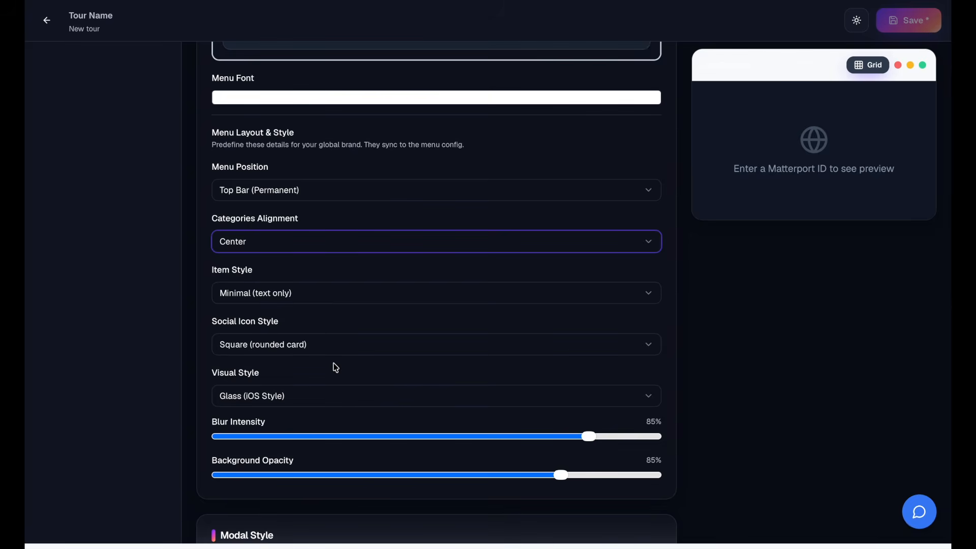
{"action": "scroll", "coordinate": [336, 367], "scroll_direction": "up", "scroll_amount": 3}
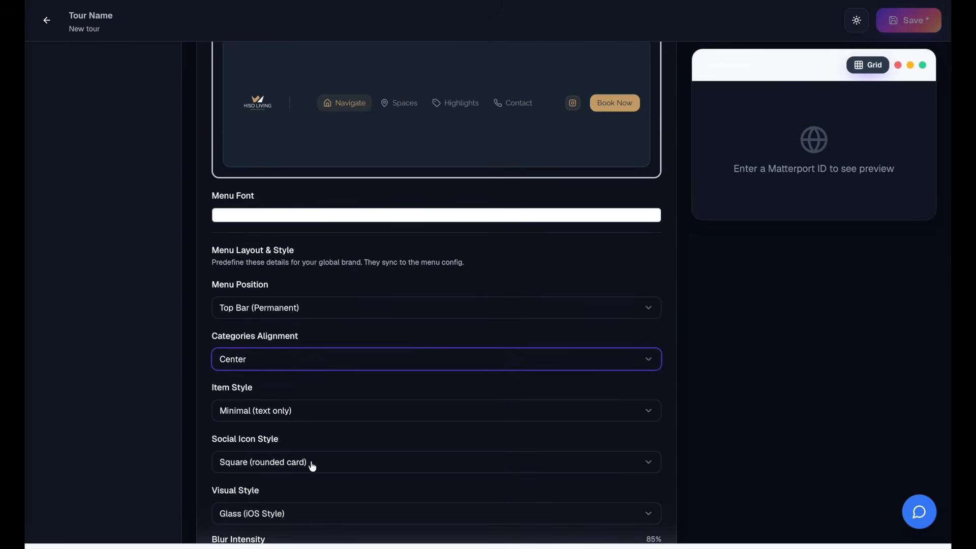
- Review the menu's visual style options, keep Glass (iOS Style), and set the blur intensity to 30%
{"action": "left_click", "coordinate": [309, 511]}
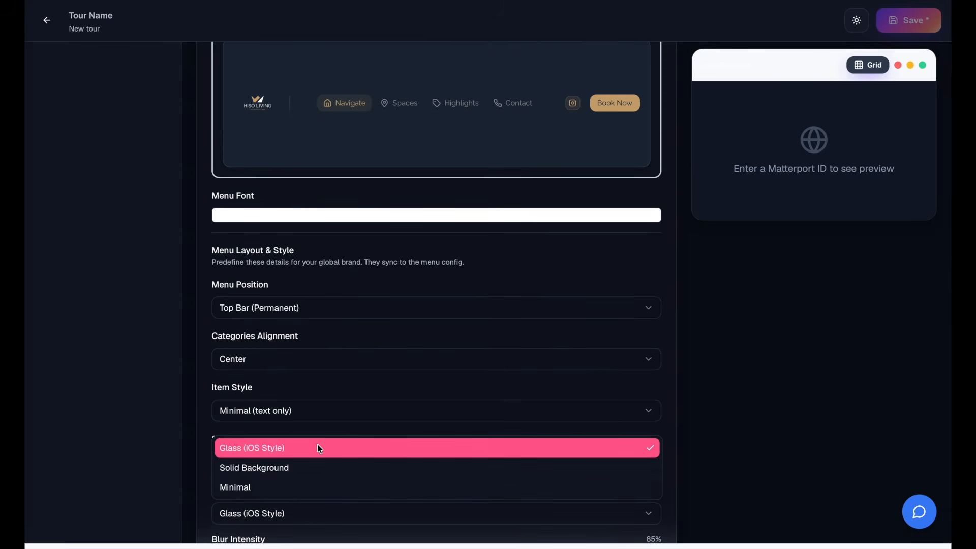
{"action": "left_click", "coordinate": [202, 438]}
{"action": "scroll", "coordinate": [213, 444], "scroll_direction": "down", "scroll_amount": 3}
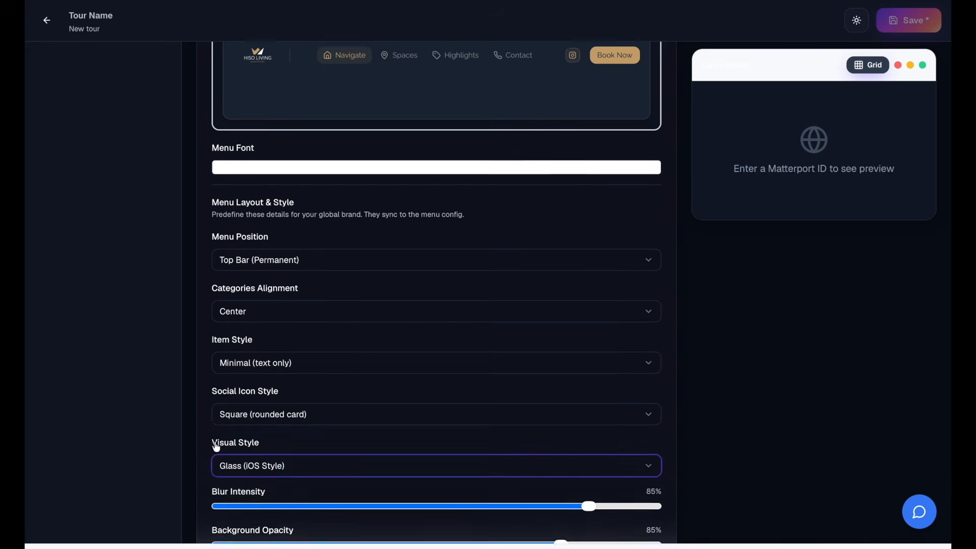
{"action": "scroll", "coordinate": [216, 447], "scroll_direction": "down", "scroll_amount": 1}
{"action": "left_click_drag", "start_coordinate": [293, 408], "coordinate": [341, 427]}
{"action": "scroll", "coordinate": [328, 453], "scroll_direction": "down", "scroll_amount": 6}
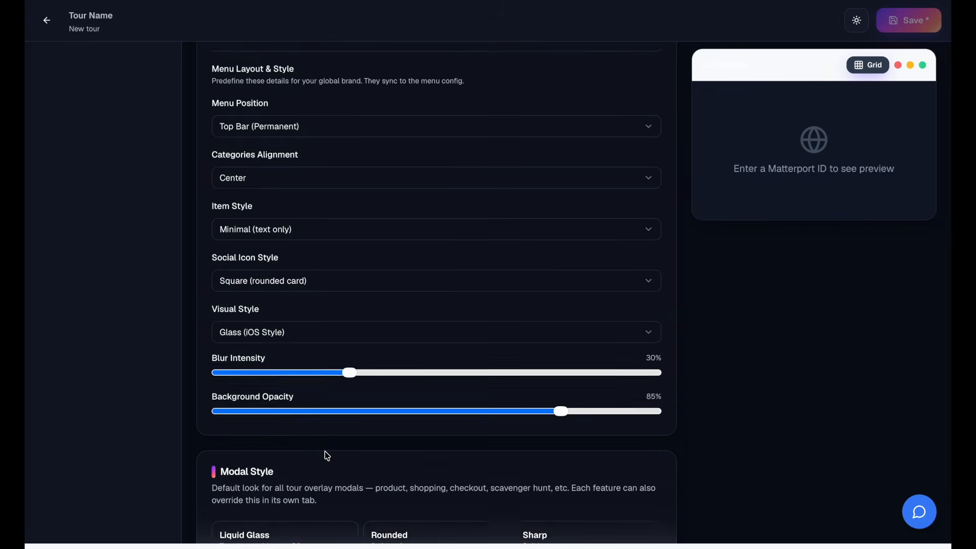
- Preview the Rounded, Sharp, Liquid Glass and Polaroid modal styles, and return the selection to Photo Gallery
{"action": "scroll", "coordinate": [326, 456], "scroll_direction": "down", "scroll_amount": 3}
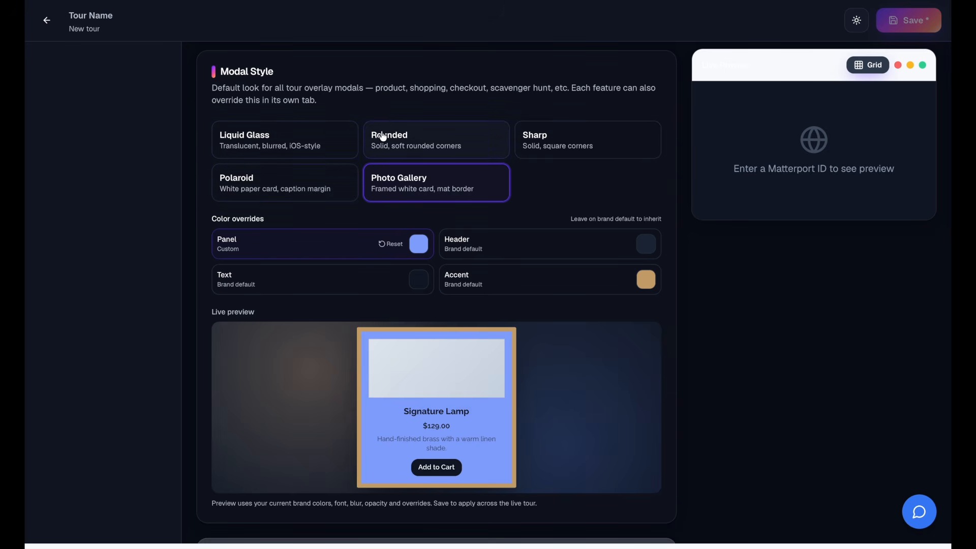
{"action": "left_click", "coordinate": [413, 138]}
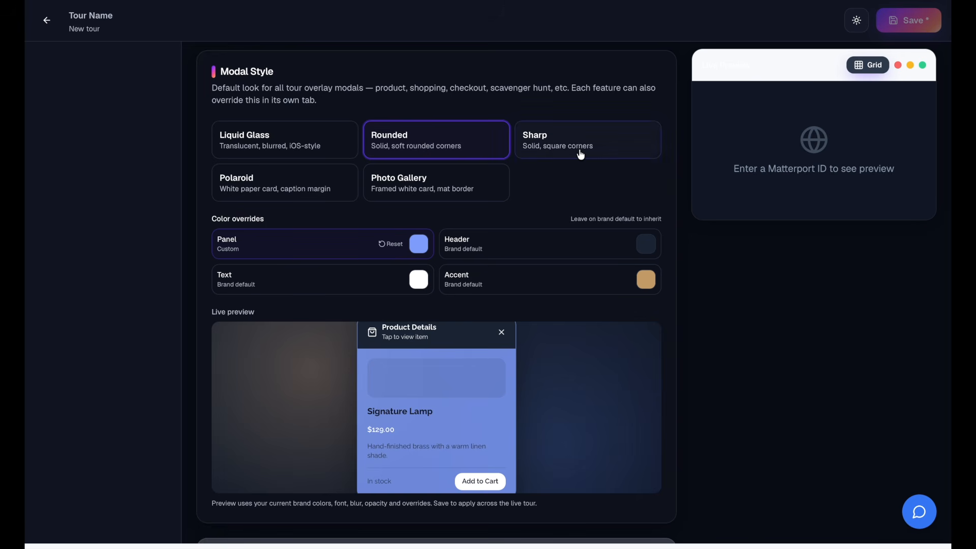
{"action": "left_click", "coordinate": [541, 157]}
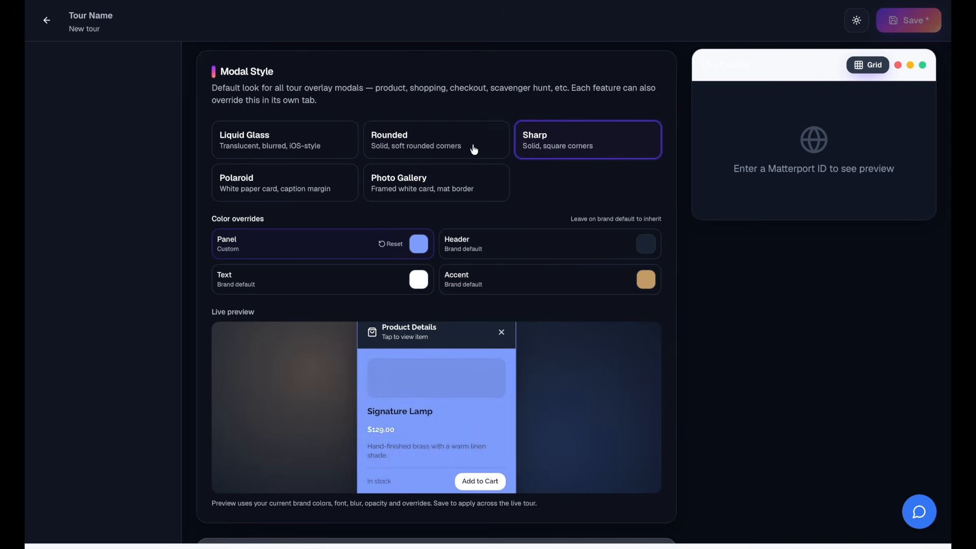
{"action": "left_click", "coordinate": [328, 143]}
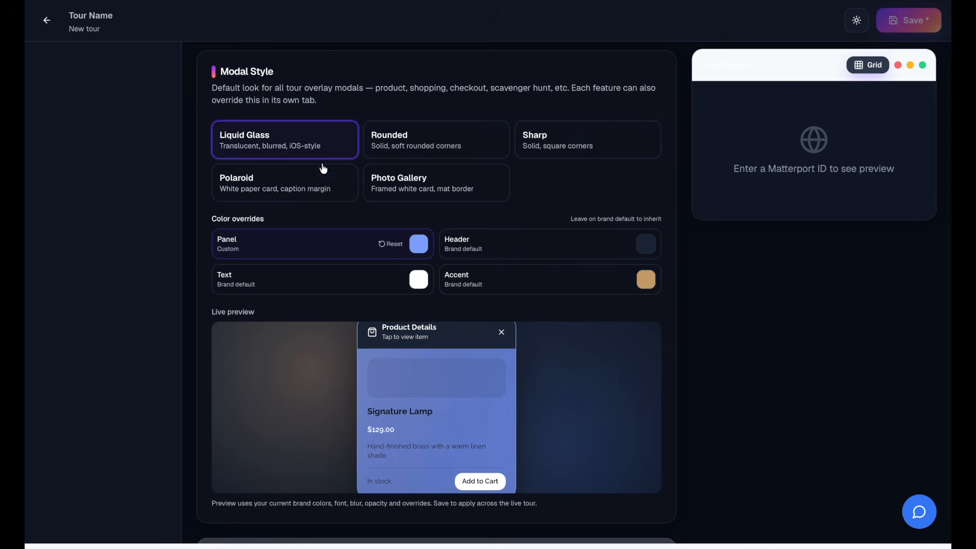
{"action": "left_click", "coordinate": [320, 183]}
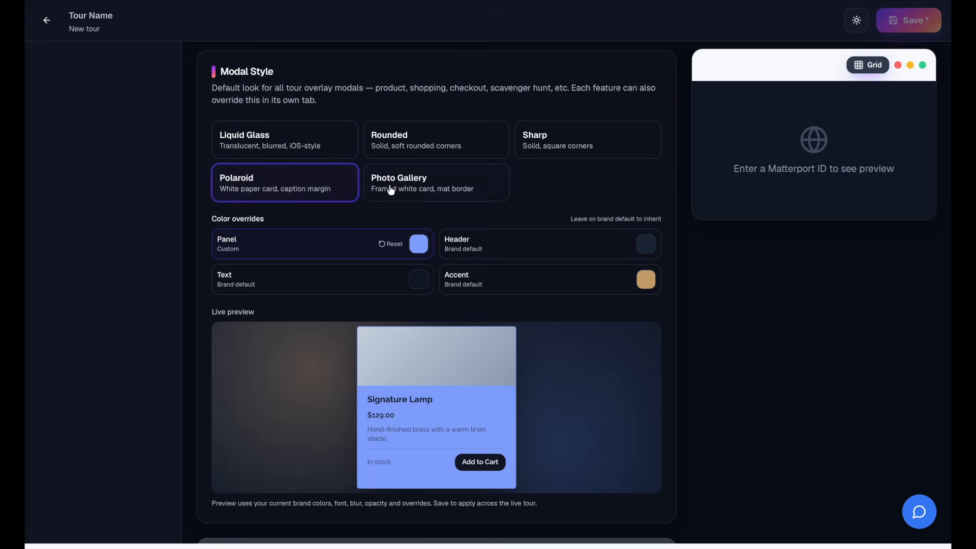
{"action": "left_click", "coordinate": [407, 195]}
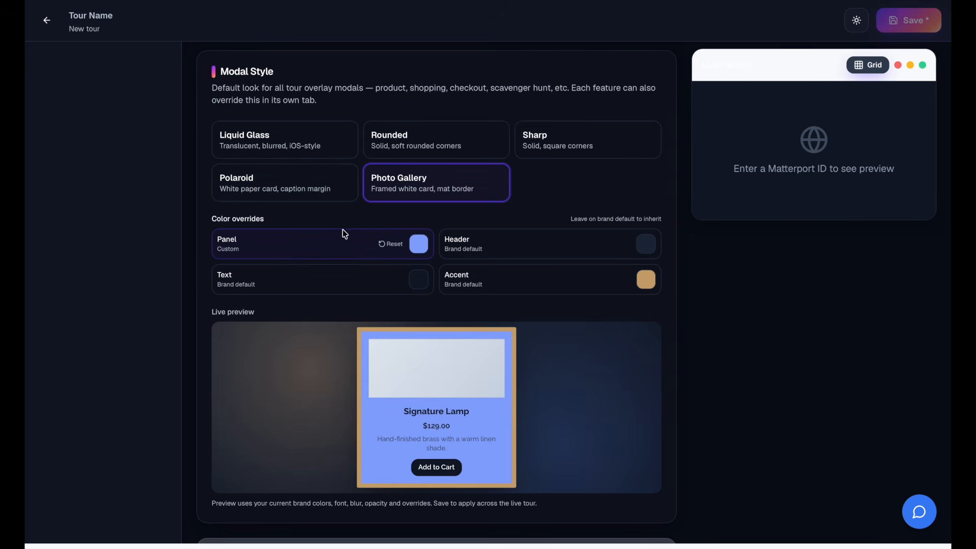
- Override the modal's panel colour with green and its header colour with pink
{"action": "left_click", "coordinate": [417, 248]}
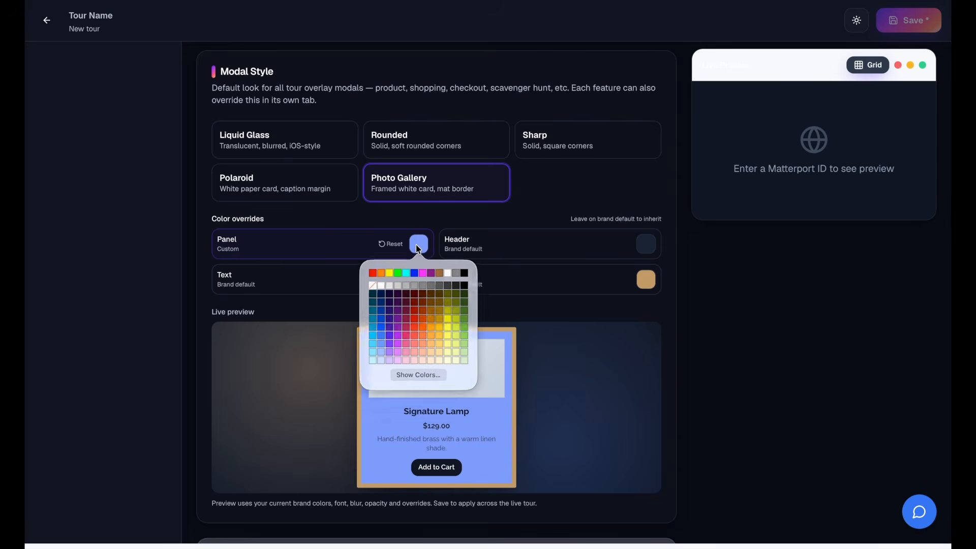
{"action": "left_click", "coordinate": [455, 322]}
{"action": "left_click", "coordinate": [644, 244]}
{"action": "left_click", "coordinate": [633, 347]}
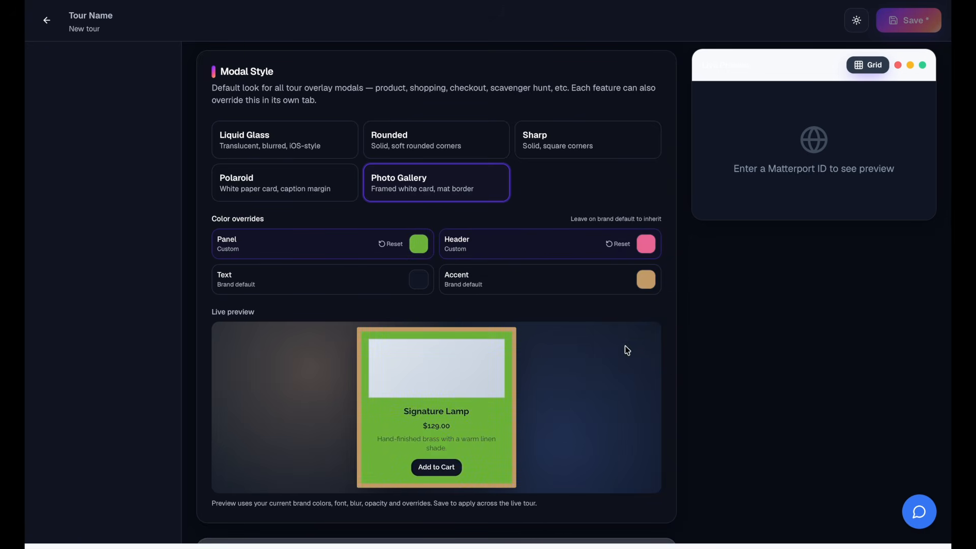
- Override the modal's accent colour with magenta and its text colour with white
{"action": "left_click", "coordinate": [647, 279]}
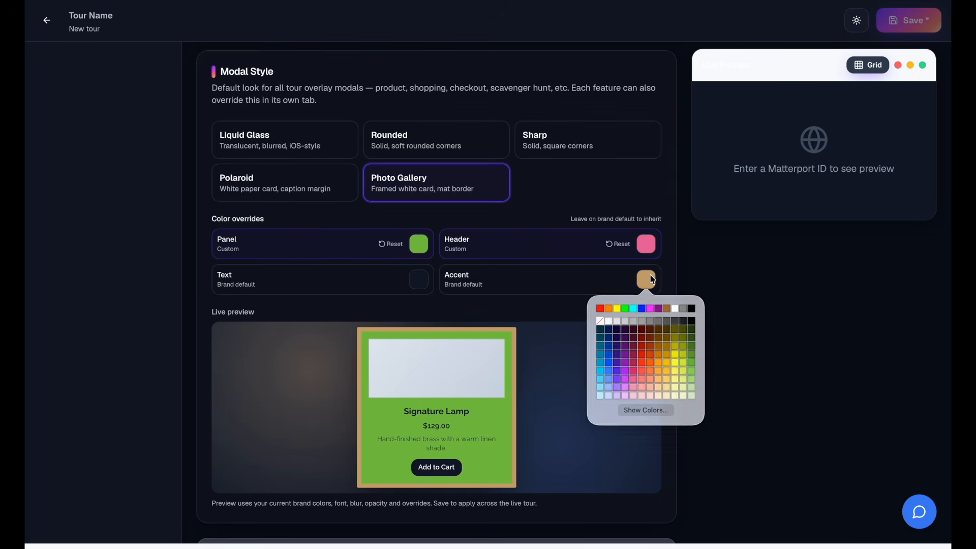
{"action": "left_click", "coordinate": [648, 312]}
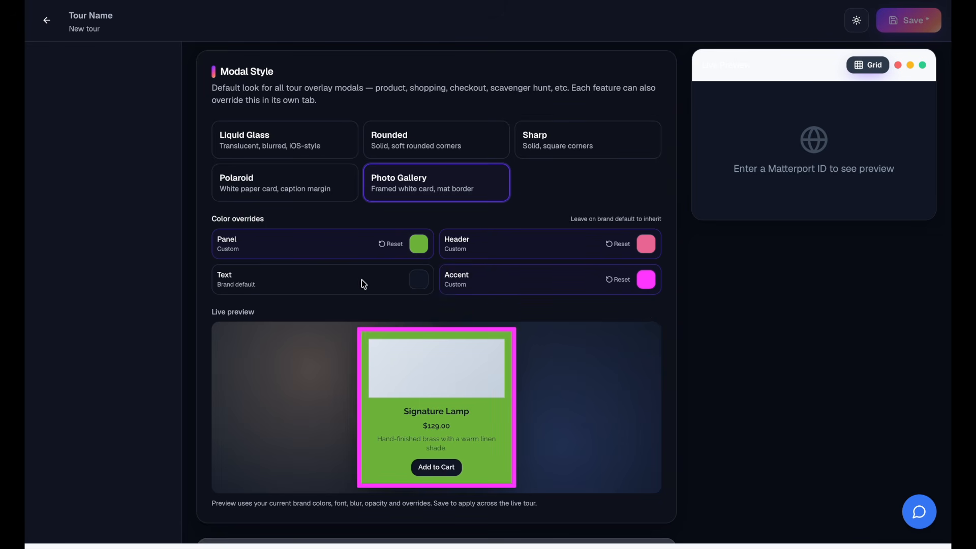
{"action": "left_click", "coordinate": [419, 281]}
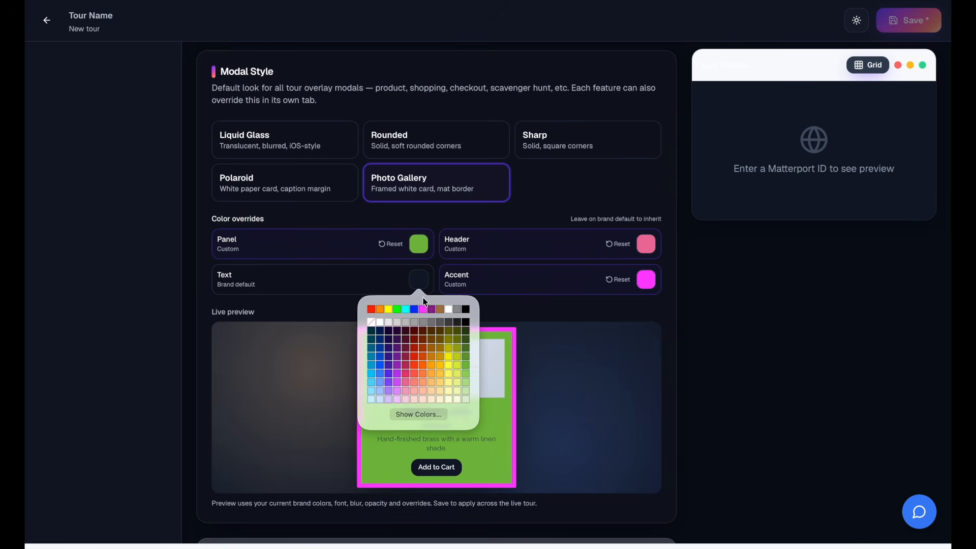
{"action": "left_click", "coordinate": [449, 309]}
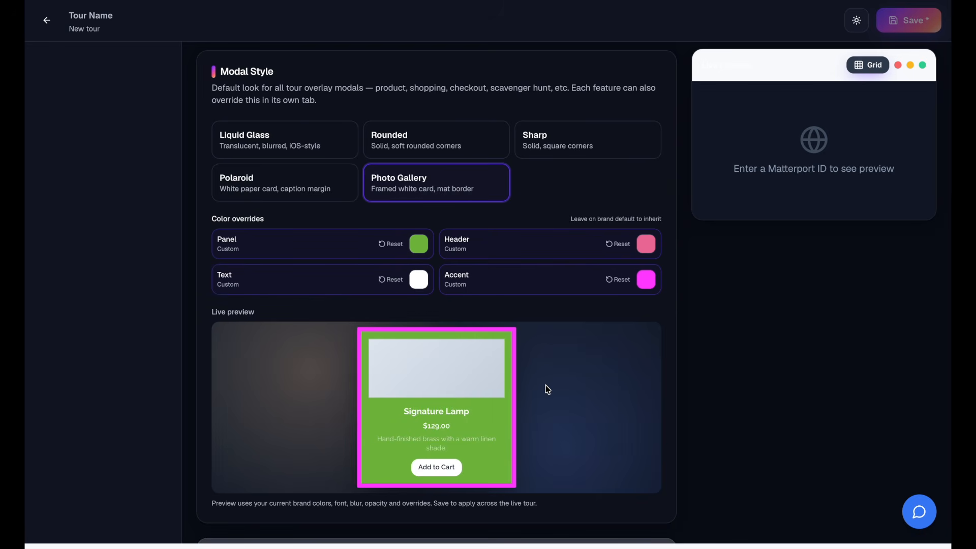
- Compare the other modal styles using the custom colours, and select Photo Gallery again
{"action": "scroll", "coordinate": [547, 389], "scroll_direction": "down", "scroll_amount": 5}
{"action": "scroll", "coordinate": [546, 389], "scroll_direction": "down", "scroll_amount": 1}
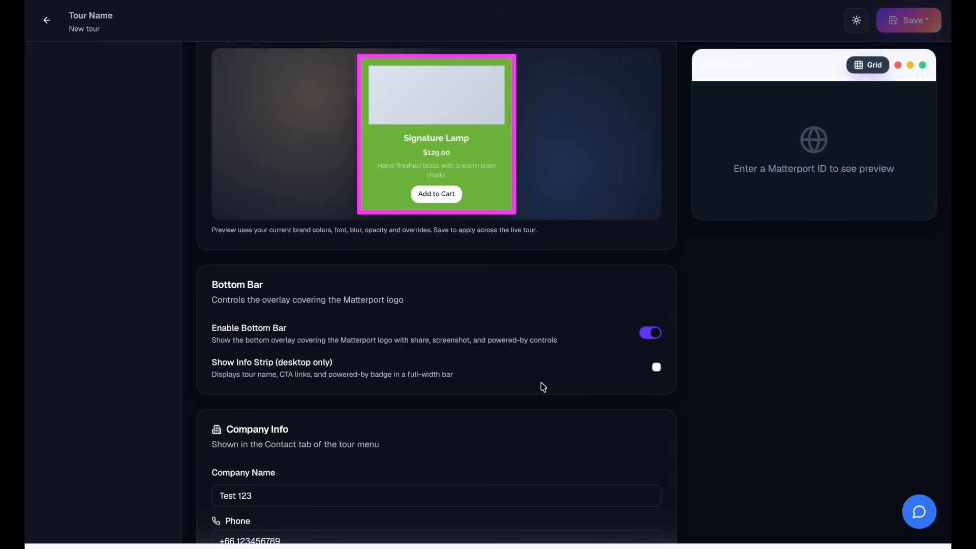
{"action": "scroll", "coordinate": [541, 382], "scroll_direction": "up", "scroll_amount": 3}
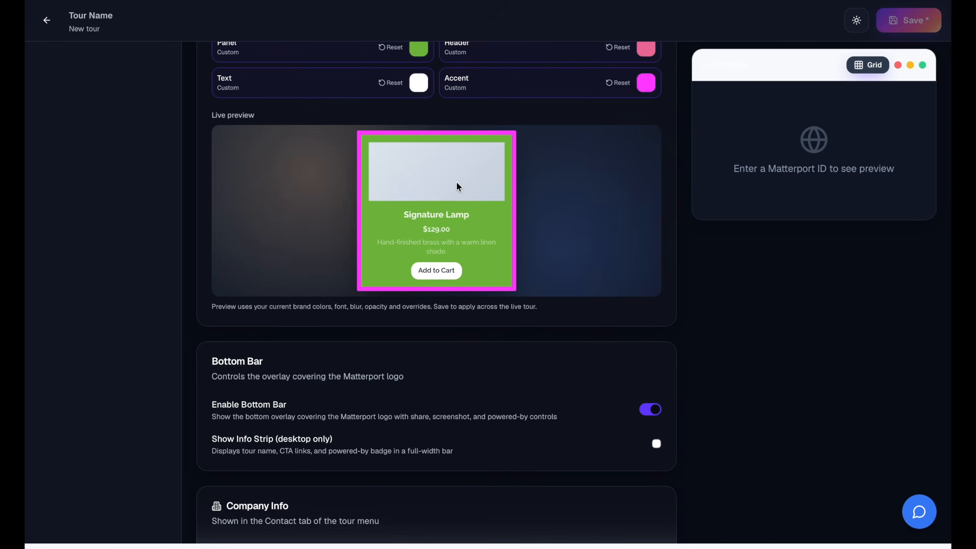
{"action": "scroll", "coordinate": [451, 200], "scroll_direction": "up", "scroll_amount": 8}
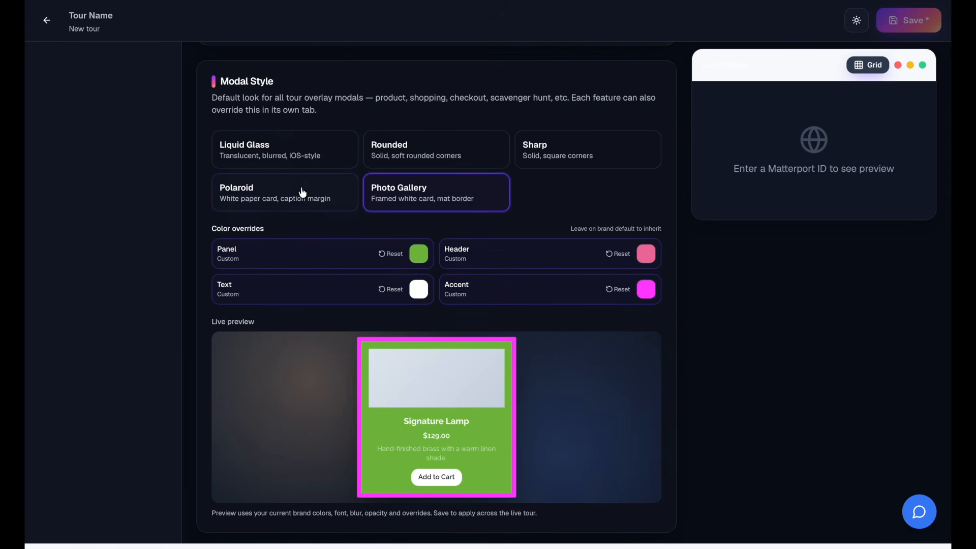
{"action": "left_click", "coordinate": [294, 157]}
{"action": "left_click", "coordinate": [412, 155]}
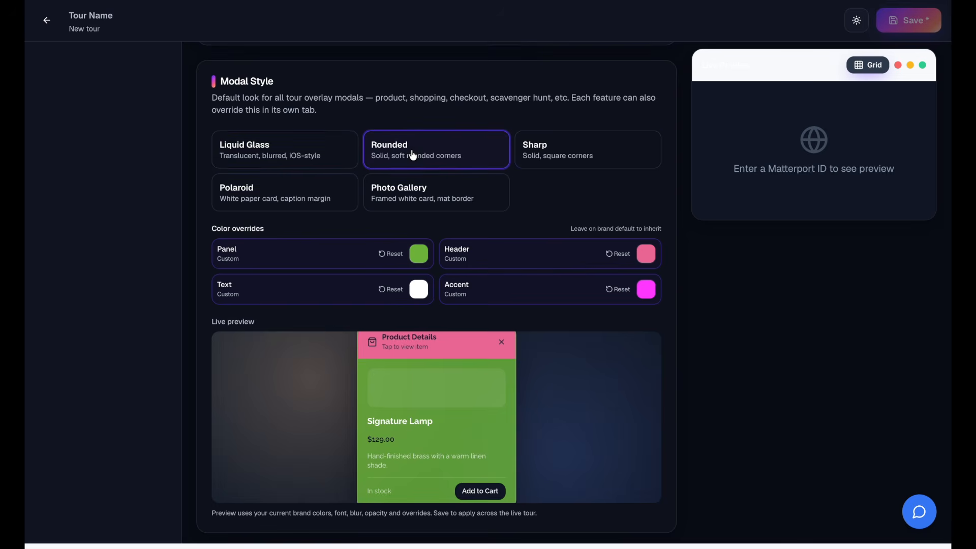
{"action": "left_click", "coordinate": [549, 153]}
{"action": "left_click", "coordinate": [334, 196]}
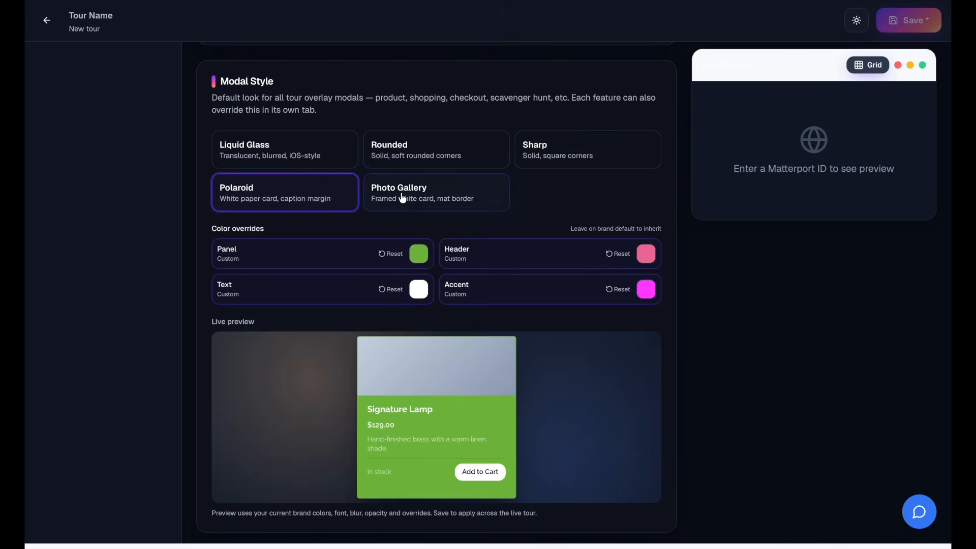
{"action": "left_click", "coordinate": [402, 197]}
- Choose a different menu font from the font list for the top bar menu
{"action": "scroll", "coordinate": [409, 198], "scroll_direction": "up", "scroll_amount": 4}
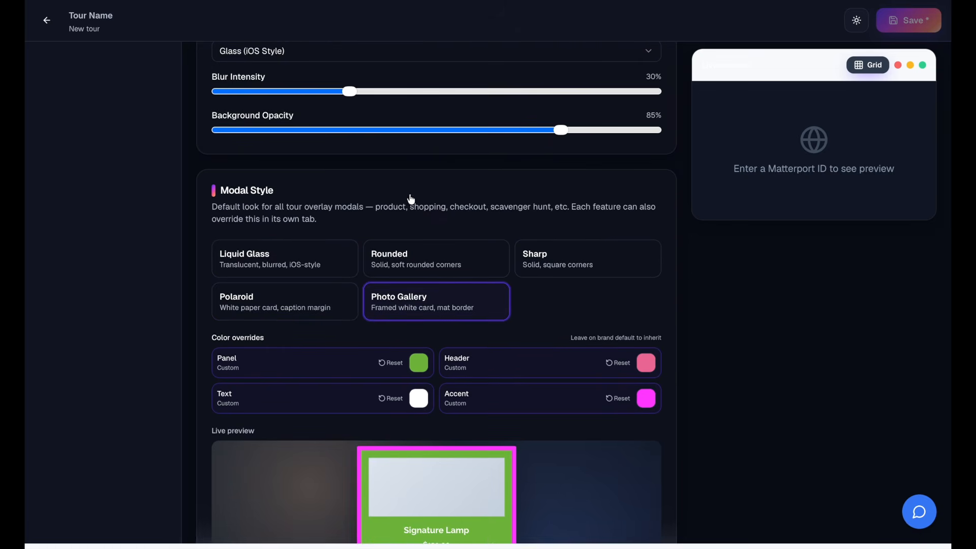
{"action": "scroll", "coordinate": [411, 199], "scroll_direction": "up", "scroll_amount": 7}
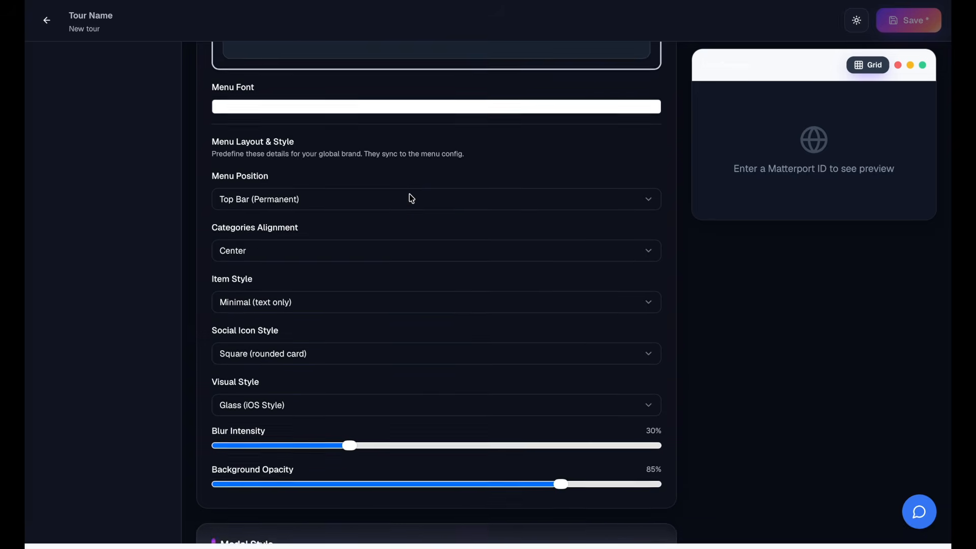
{"action": "scroll", "coordinate": [411, 198], "scroll_direction": "up", "scroll_amount": 4}
{"action": "left_click", "coordinate": [323, 309]}
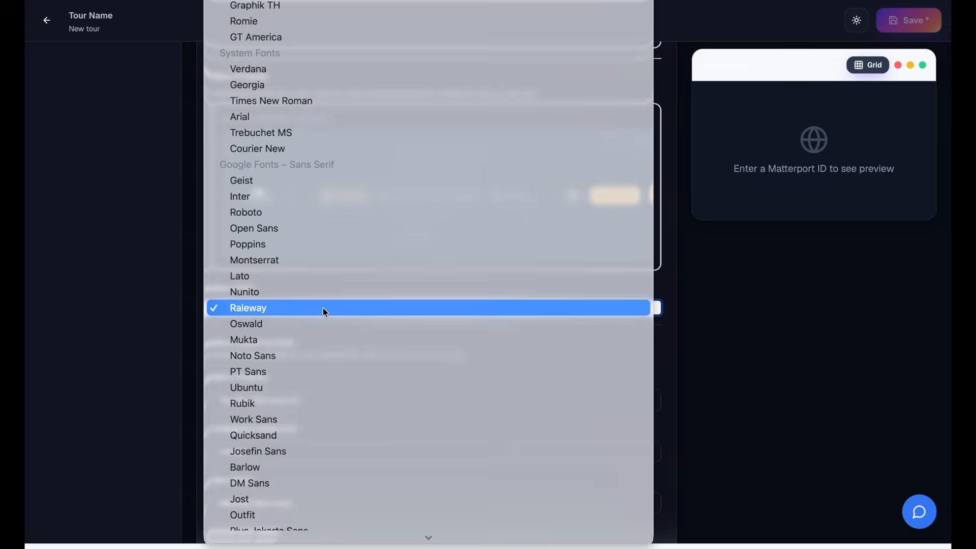
{"action": "scroll", "coordinate": [325, 376], "scroll_direction": "down", "scroll_amount": 10}
{"action": "scroll", "coordinate": [366, 253], "scroll_direction": "up", "scroll_amount": 10}
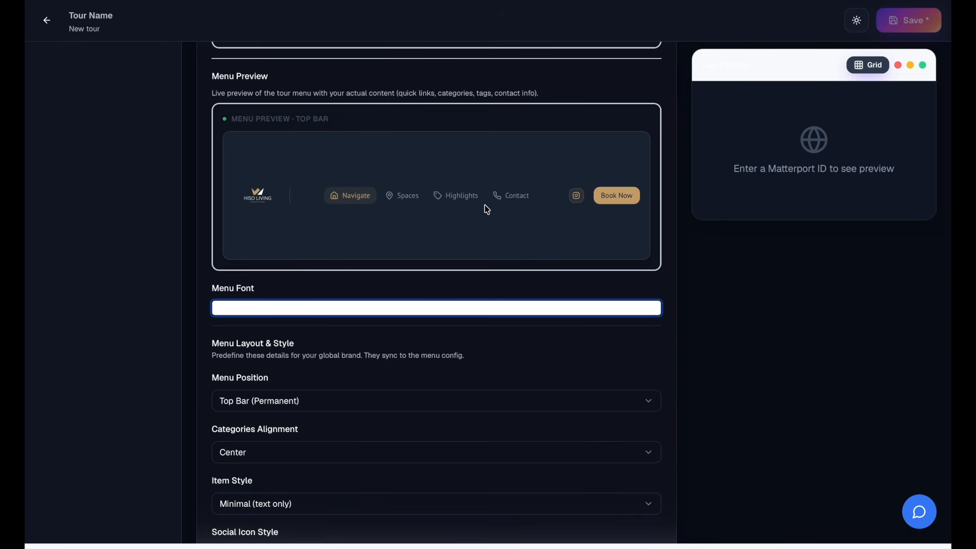
- Apply the 360INT brand template to the tour and review its colours, chatbot preview and menu preview
{"action": "scroll", "coordinate": [486, 208], "scroll_direction": "up", "scroll_amount": 15}
{"action": "scroll", "coordinate": [487, 210], "scroll_direction": "up", "scroll_amount": 1}
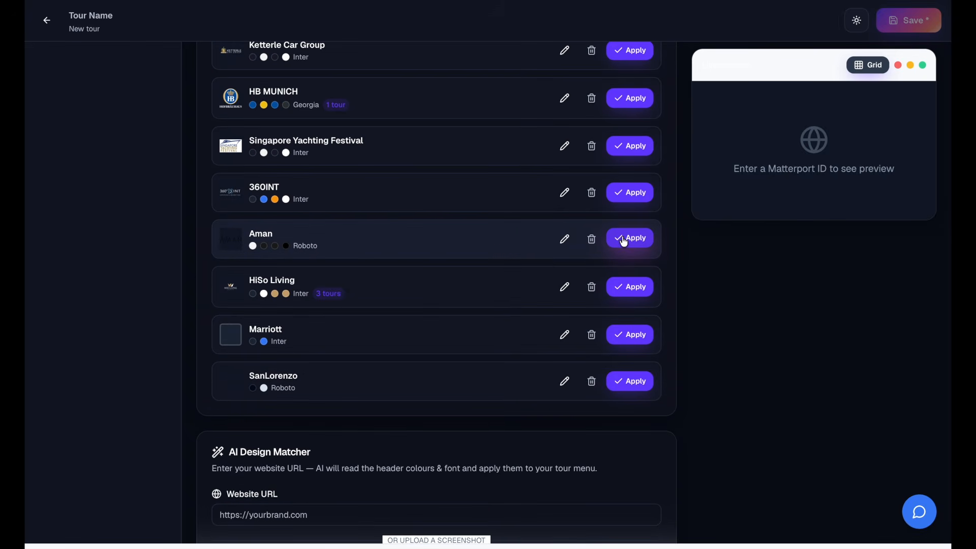
{"action": "scroll", "coordinate": [634, 259], "scroll_direction": "down", "scroll_amount": 3}
{"action": "scroll", "coordinate": [644, 287], "scroll_direction": "down", "scroll_amount": 12}
{"action": "scroll", "coordinate": [643, 284], "scroll_direction": "down", "scroll_amount": 7}
{"action": "scroll", "coordinate": [643, 282], "scroll_direction": "down", "scroll_amount": 6}
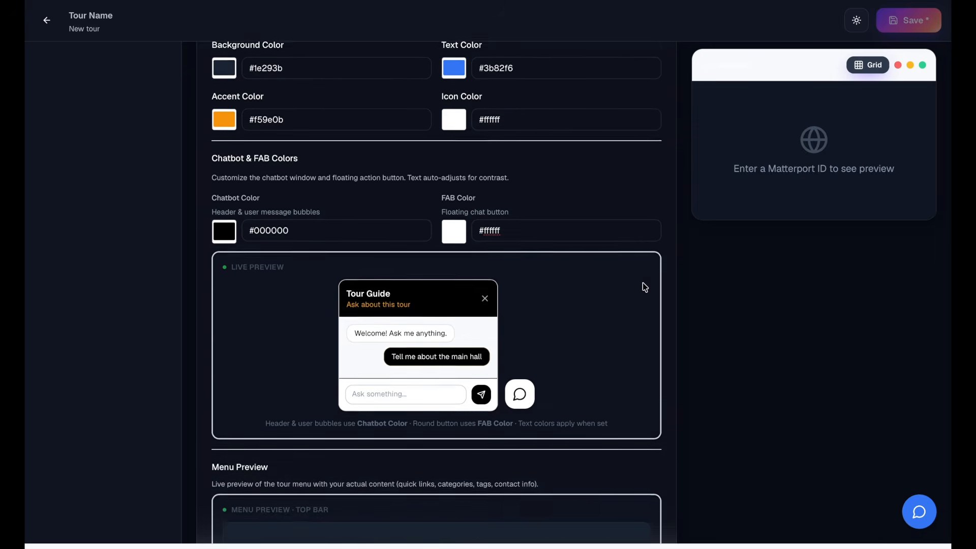
{"action": "scroll", "coordinate": [642, 283], "scroll_direction": "down", "scroll_amount": 5}
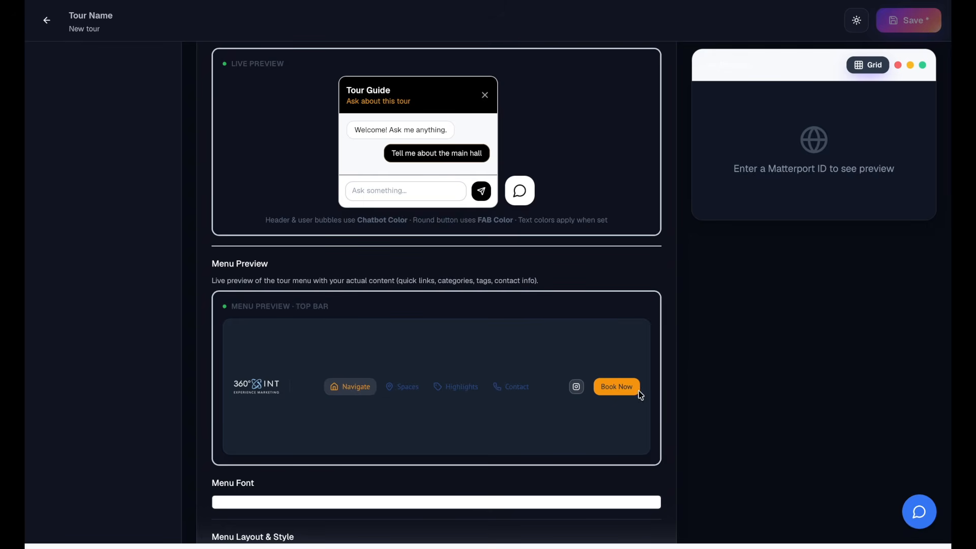
{"action": "scroll", "coordinate": [649, 366], "scroll_direction": "down", "scroll_amount": 3}
{"action": "scroll", "coordinate": [651, 366], "scroll_direction": "down", "scroll_amount": 3}
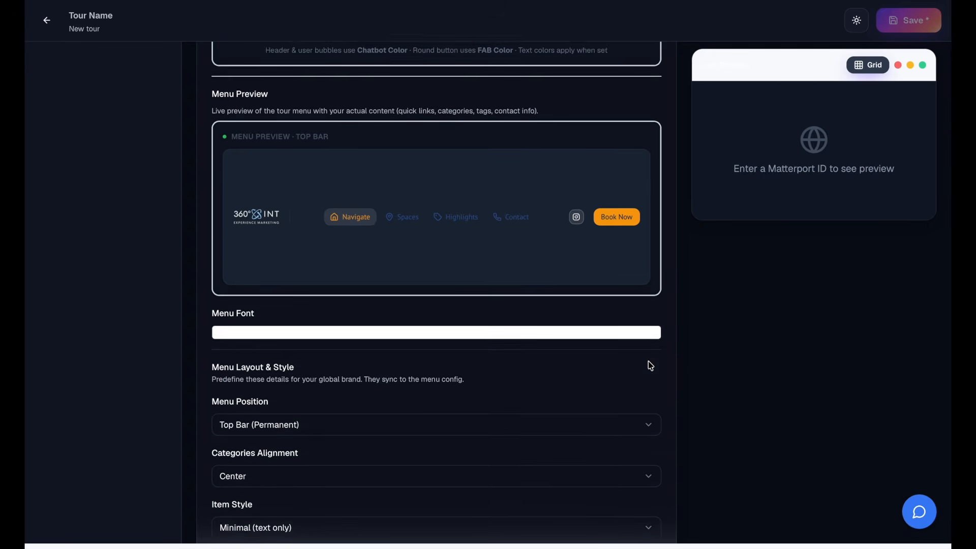
- Open the tour's Accessibility settings and examine the UserWay Account ID section
{"action": "scroll", "coordinate": [651, 366], "scroll_direction": "up", "scroll_amount": 20}
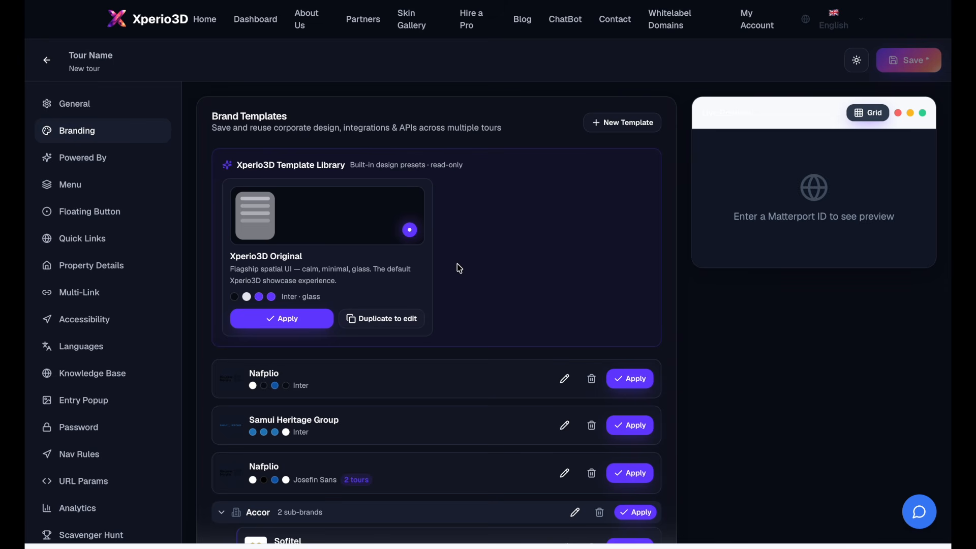
{"action": "left_click", "coordinate": [105, 319]}
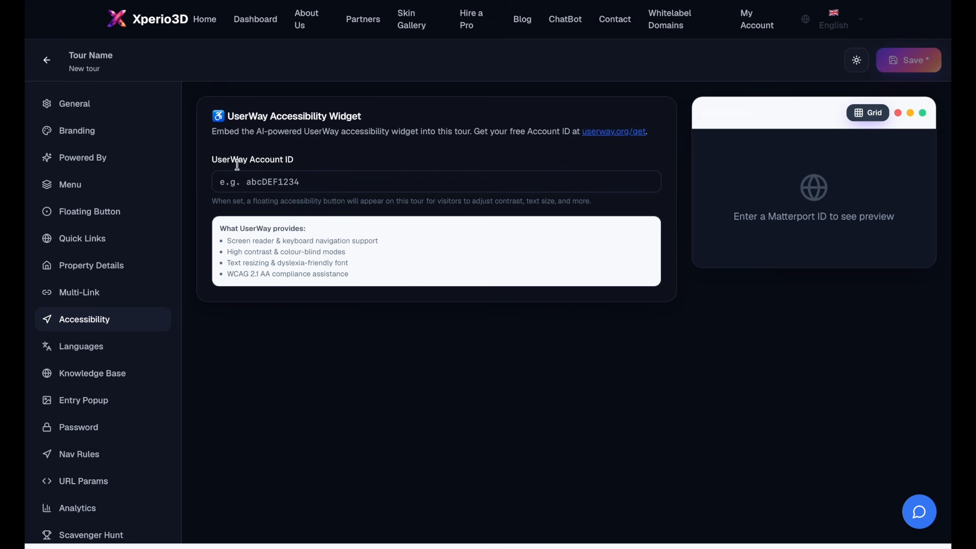
{"action": "triple_click", "coordinate": [210, 161]}
{"action": "left_click", "coordinate": [210, 161]}
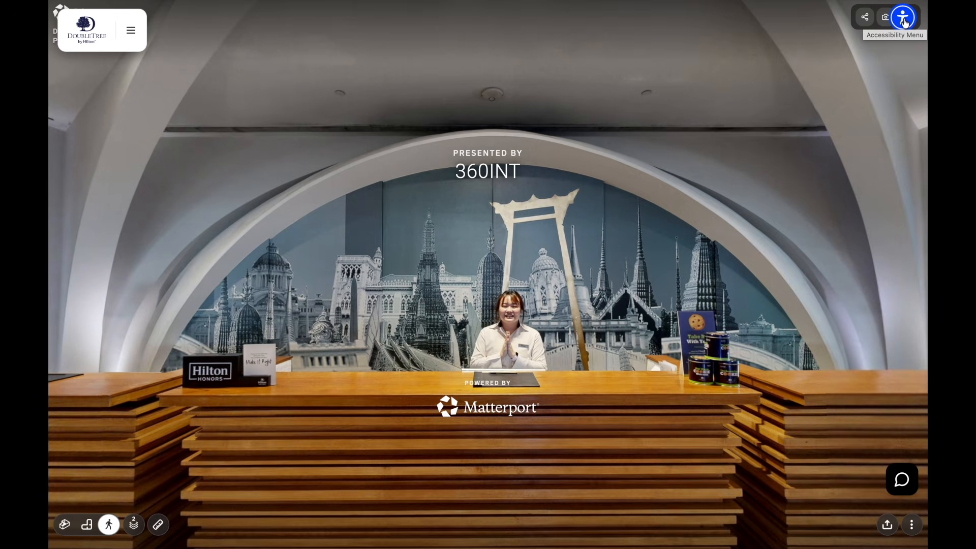
- Switch to the DoubleTree by Hilton tour, open its accessibility menu, and cycle Contrast + through its modes back to off
{"action": "left_click", "coordinate": [903, 15]}
{"action": "left_click", "coordinate": [786, 151]}
{"action": "left_click", "coordinate": [787, 151]}
{"action": "left_click", "coordinate": [786, 151]}
{"action": "left_click", "coordinate": [787, 151]}
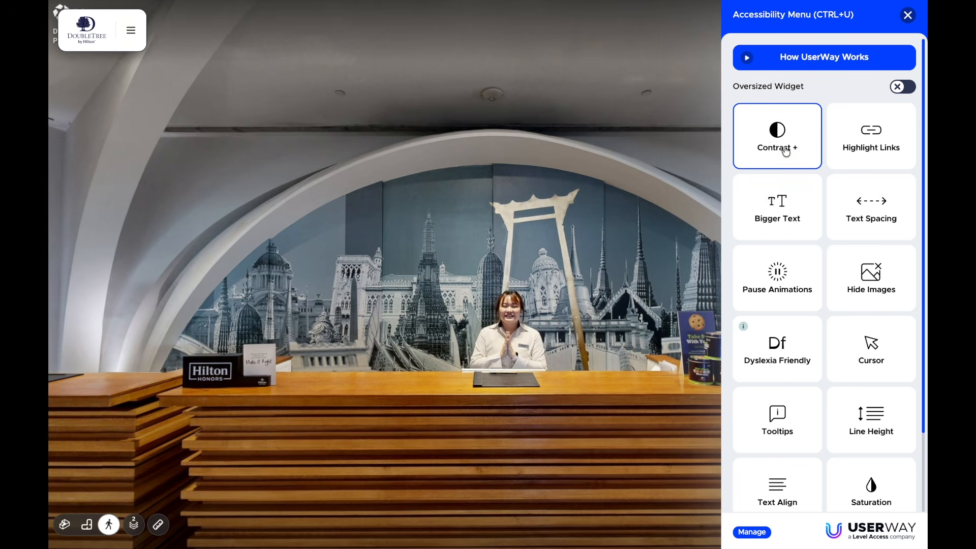
- Open the tour's navigation menu alongside the accessibility menu and cycle Bigger Text through its sizes back to off
{"action": "left_click", "coordinate": [130, 31]}
{"action": "left_click", "coordinate": [902, 18]}
{"action": "left_click", "coordinate": [775, 219]}
{"action": "left_click", "coordinate": [777, 220]}
{"action": "left_click", "coordinate": [776, 218]}
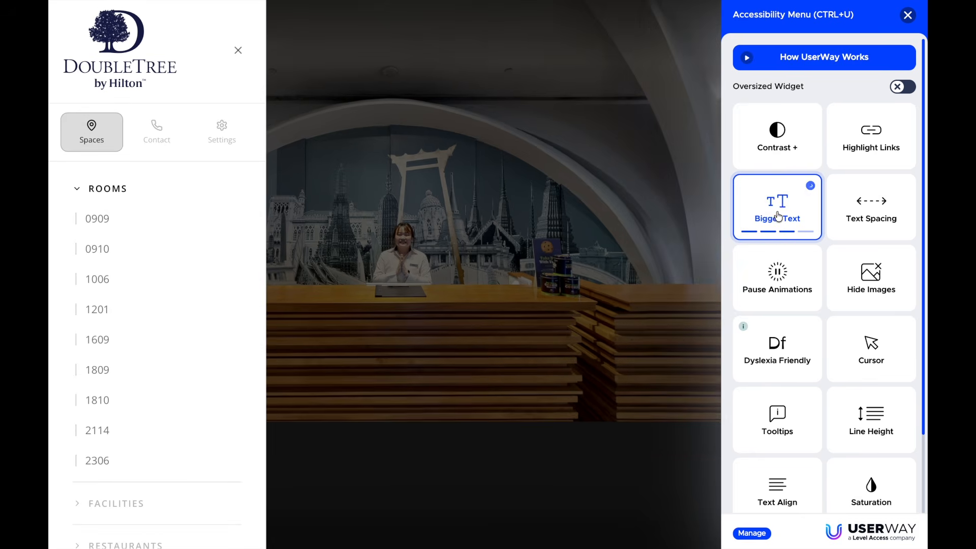
{"action": "left_click", "coordinate": [778, 217]}
{"action": "left_click", "coordinate": [778, 216]}
- Try the Dyslexia Friendly modes on the tour menu and leave the first mode enabled
{"action": "left_click", "coordinate": [796, 341]}
{"action": "left_click", "coordinate": [796, 347]}
{"action": "left_click", "coordinate": [796, 347]}
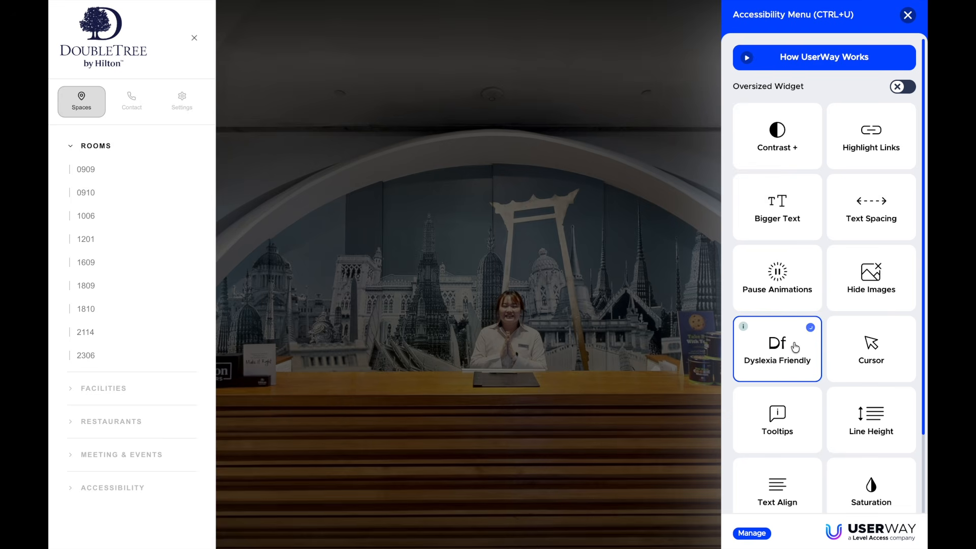
{"action": "left_click", "coordinate": [796, 345]}
- Cycle the Cursor accessibility option through its modes, including Reading Guide, and switch it back off
{"action": "left_click", "coordinate": [867, 351]}
{"action": "left_click", "coordinate": [857, 333]}
{"action": "left_click", "coordinate": [874, 359]}
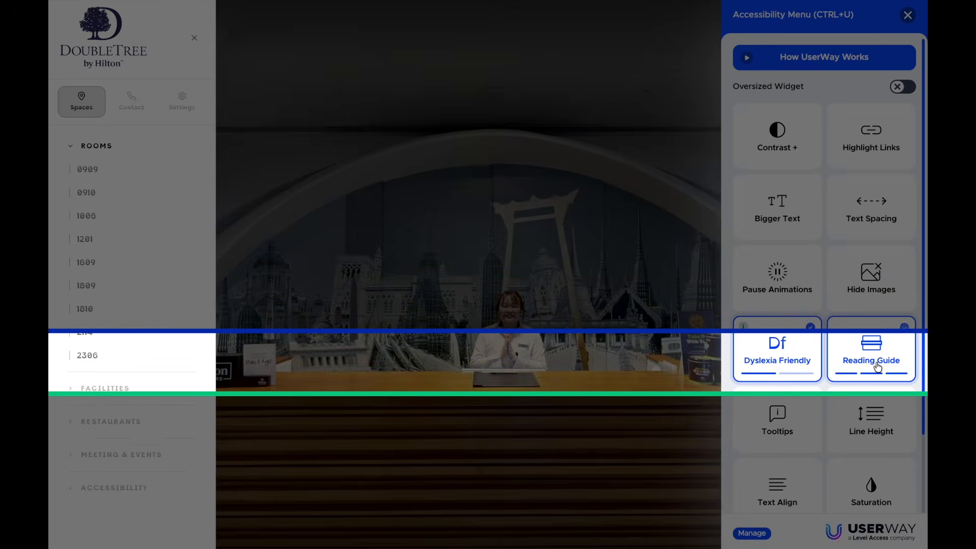
{"action": "left_click", "coordinate": [883, 353]}
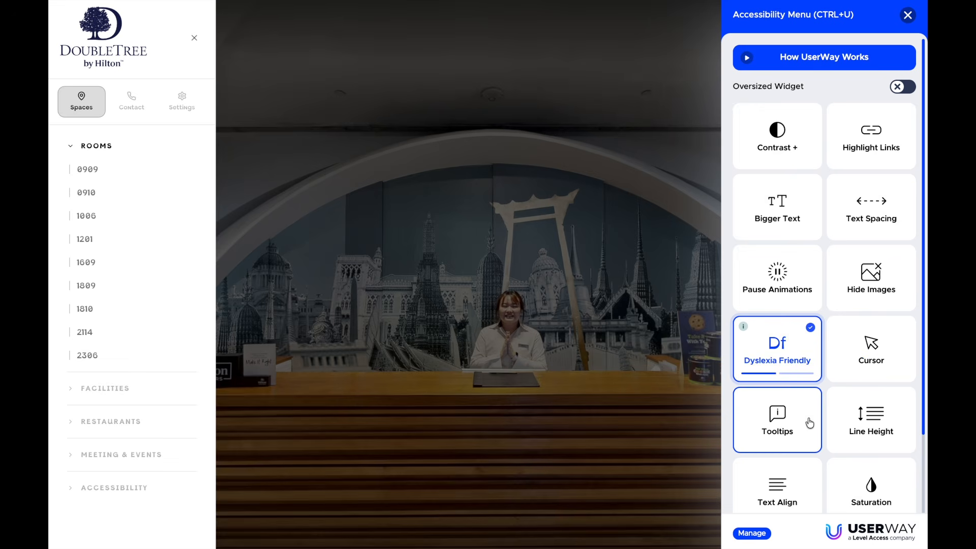
- Cycle the Saturation accessibility option through its levels and return it to off
{"action": "left_click", "coordinate": [872, 487]}
{"action": "left_click", "coordinate": [874, 481]}
{"action": "left_click", "coordinate": [873, 480]}
{"action": "left_click", "coordinate": [873, 480]}
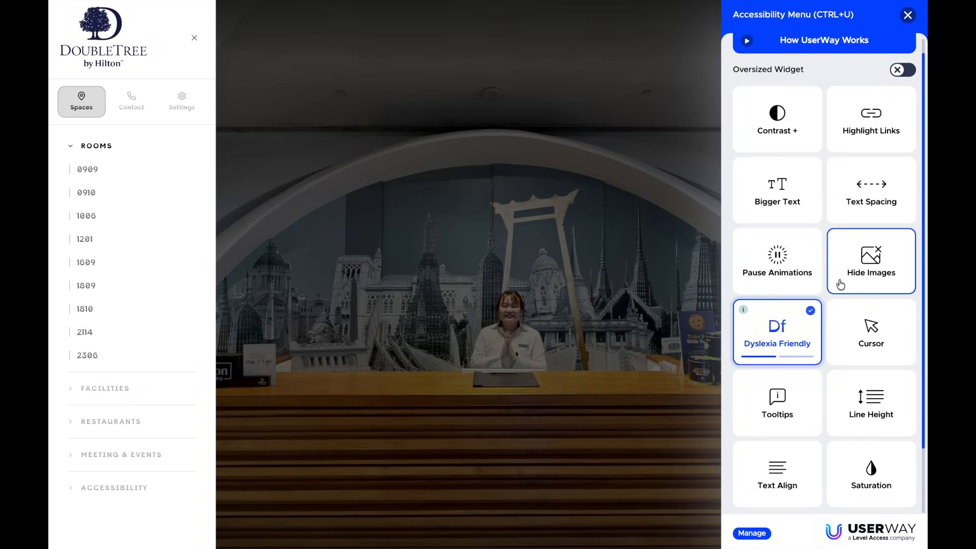